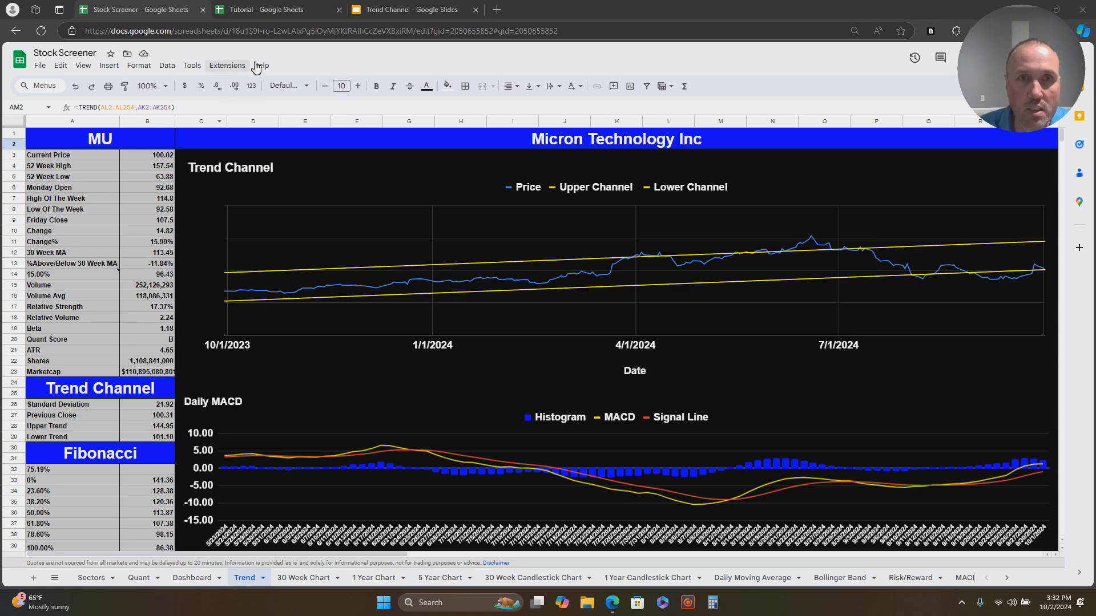
In the Tutorial spreadsheet, examine the GOOGLEFINANCE formula in C1 and its enlarged copy in the Trend Channel presentation
click(273, 11)
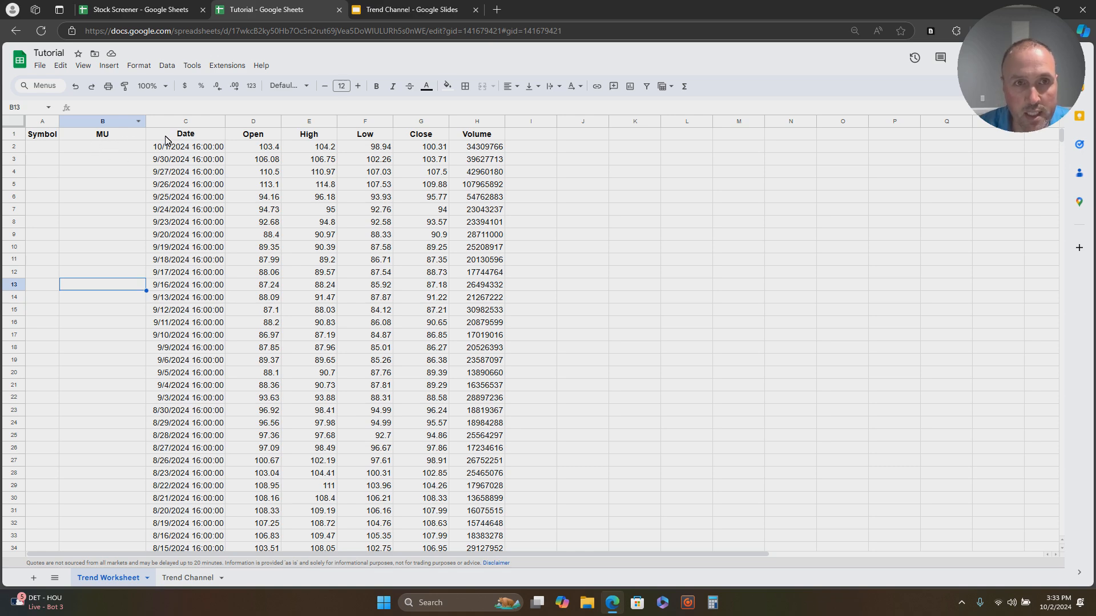
click(188, 136)
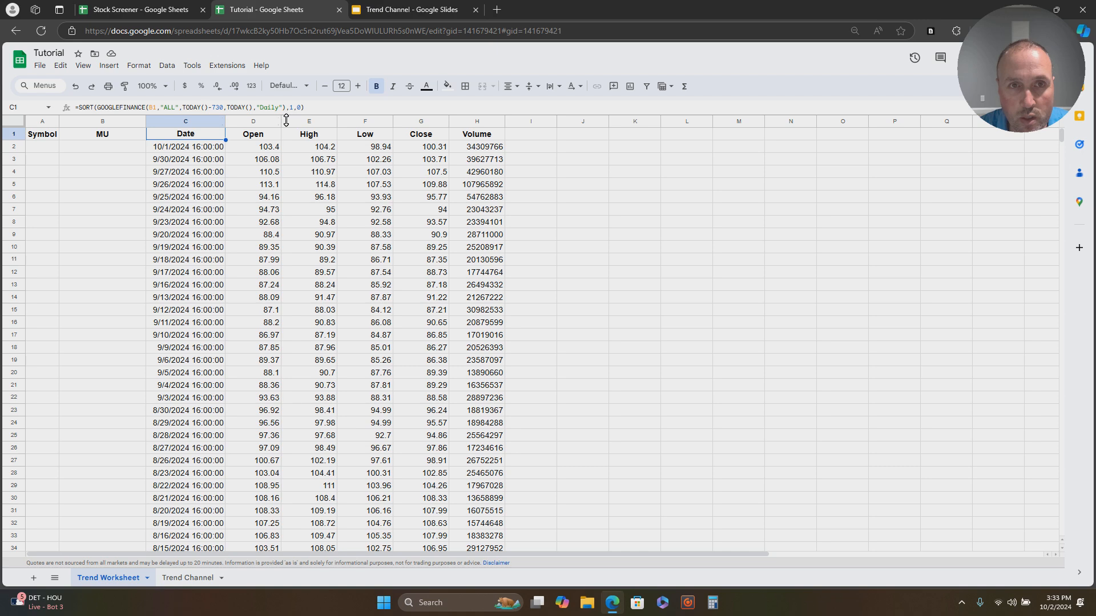
click(412, 13)
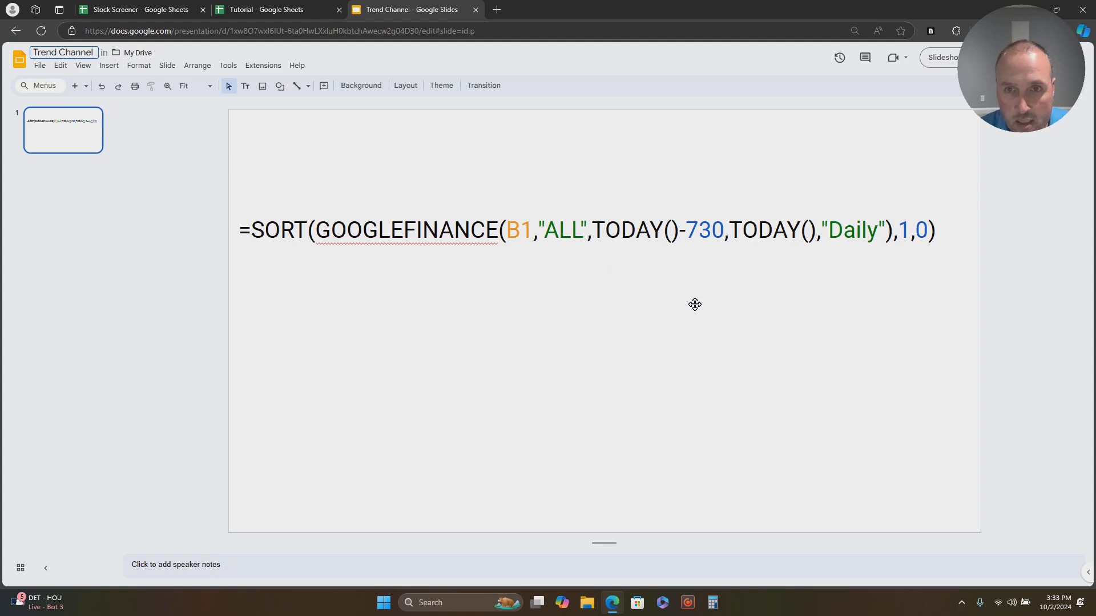
click(259, 9)
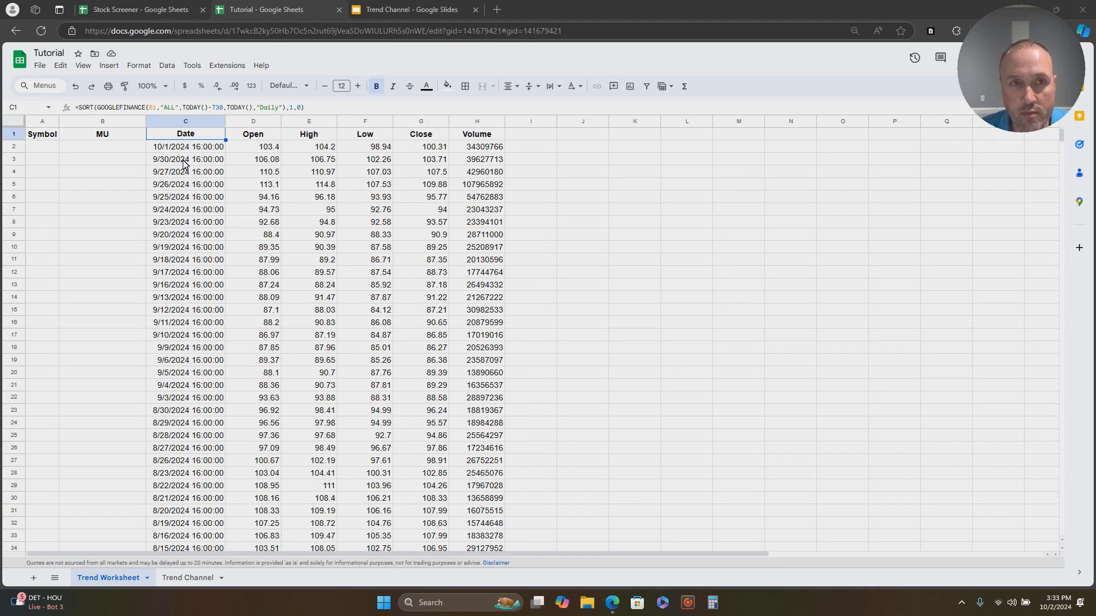
Format the whole Date column C on the Trend Worksheet sheet with the Date number format
click(196, 122)
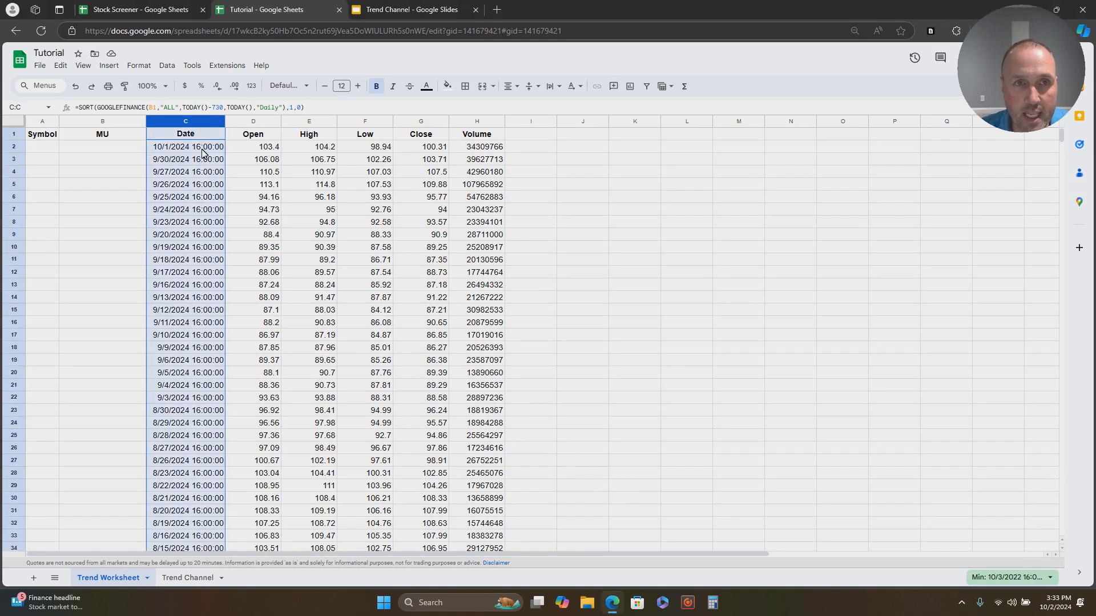
click(140, 66)
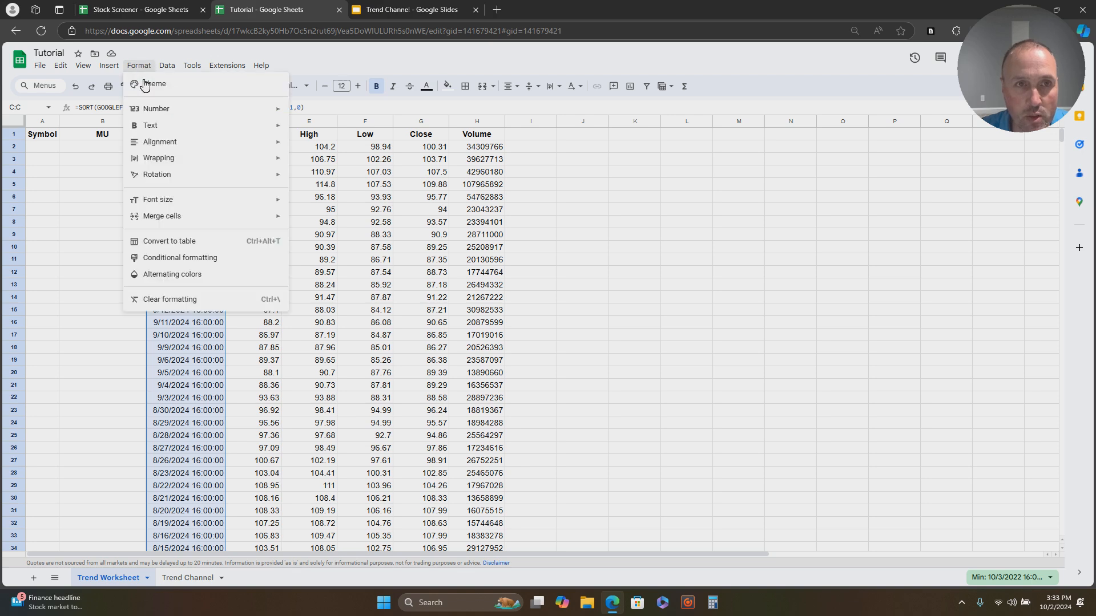
mouse_move(273, 109)
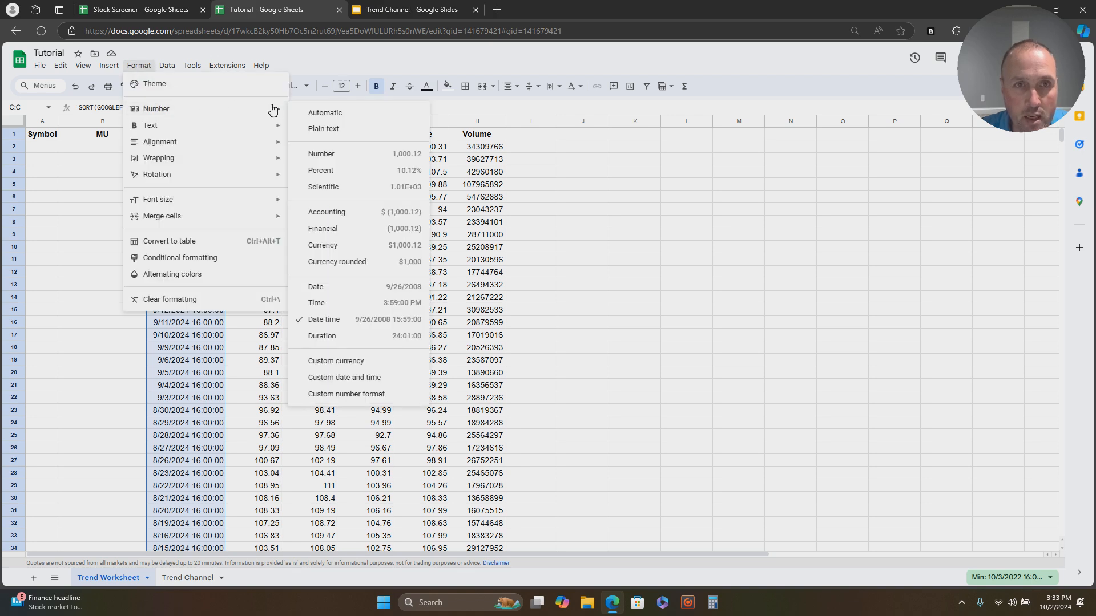
click(339, 293)
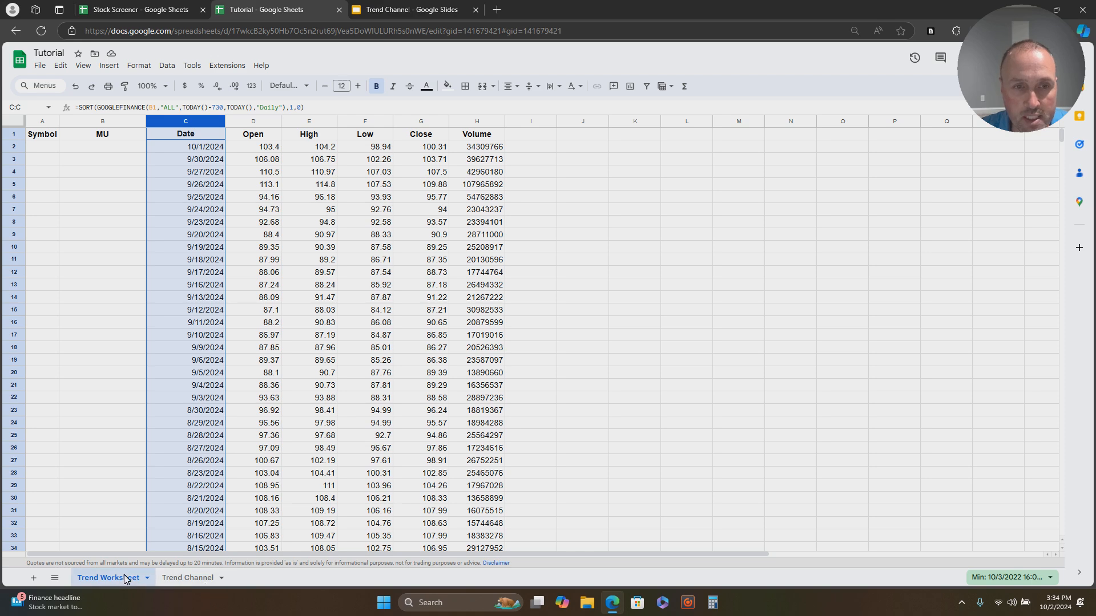
Examine the layout of the Trend Channel sheet, covering the column blocks U to Z and AB to AE
click(184, 579)
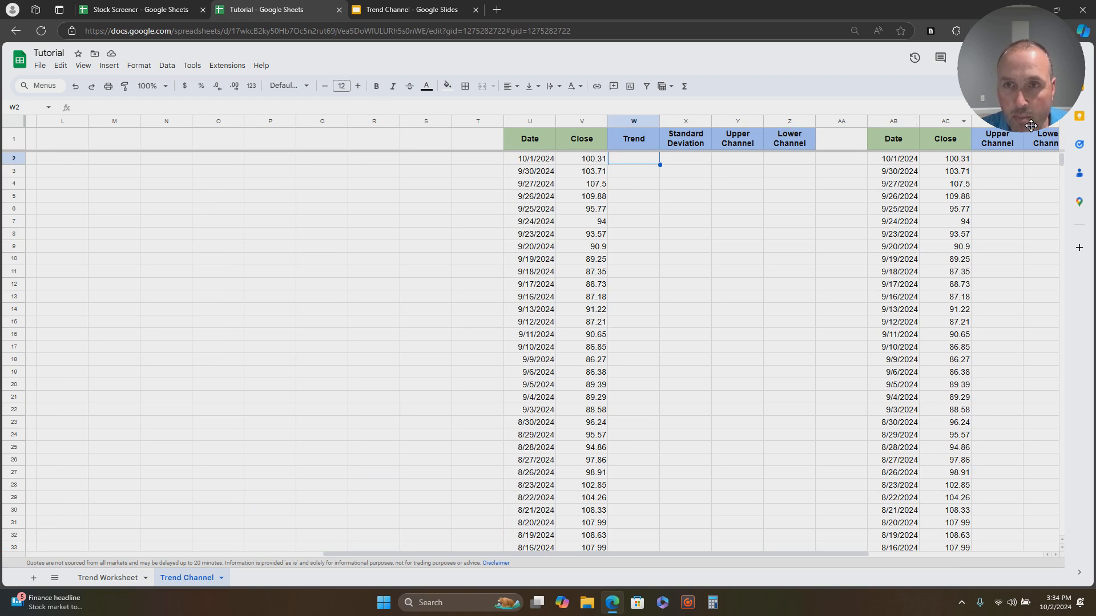
drag(700, 555, 822, 559)
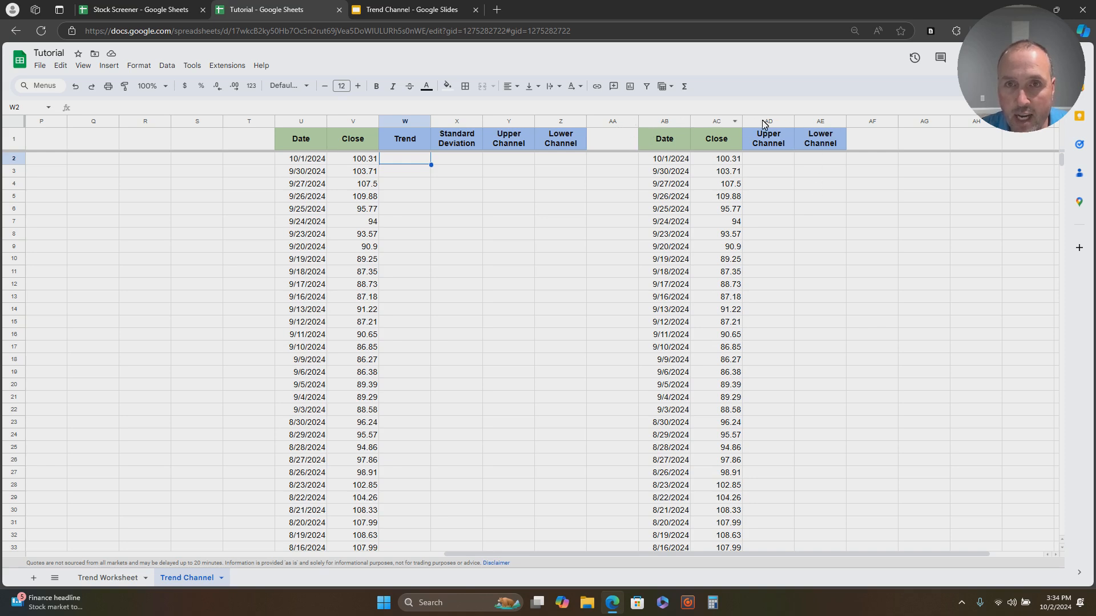
click(51, 123)
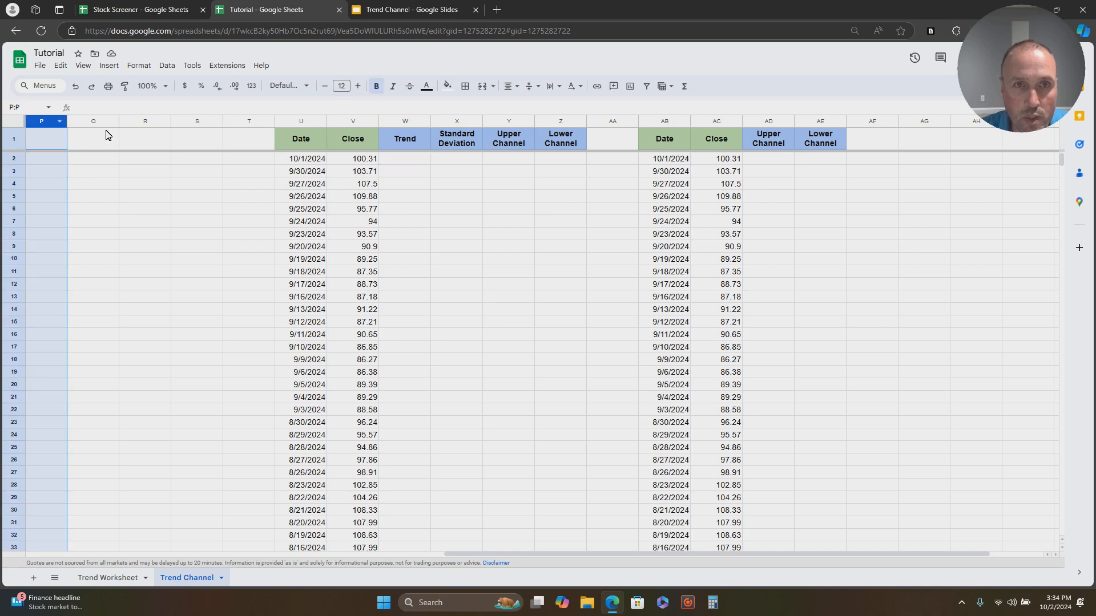
drag(301, 125, 516, 124)
click(508, 246)
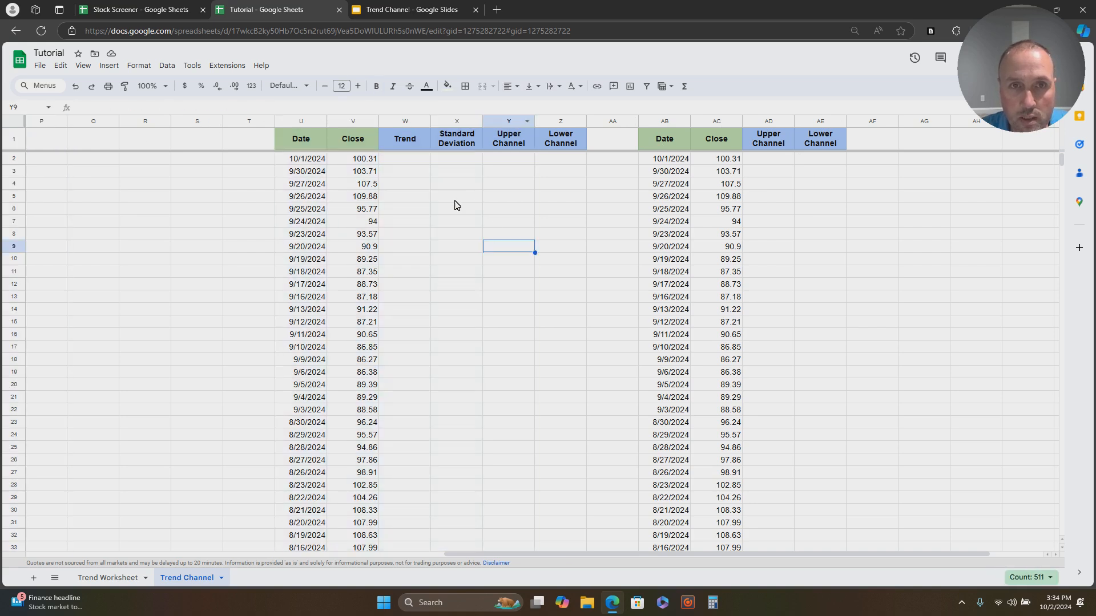
drag(355, 123, 562, 125)
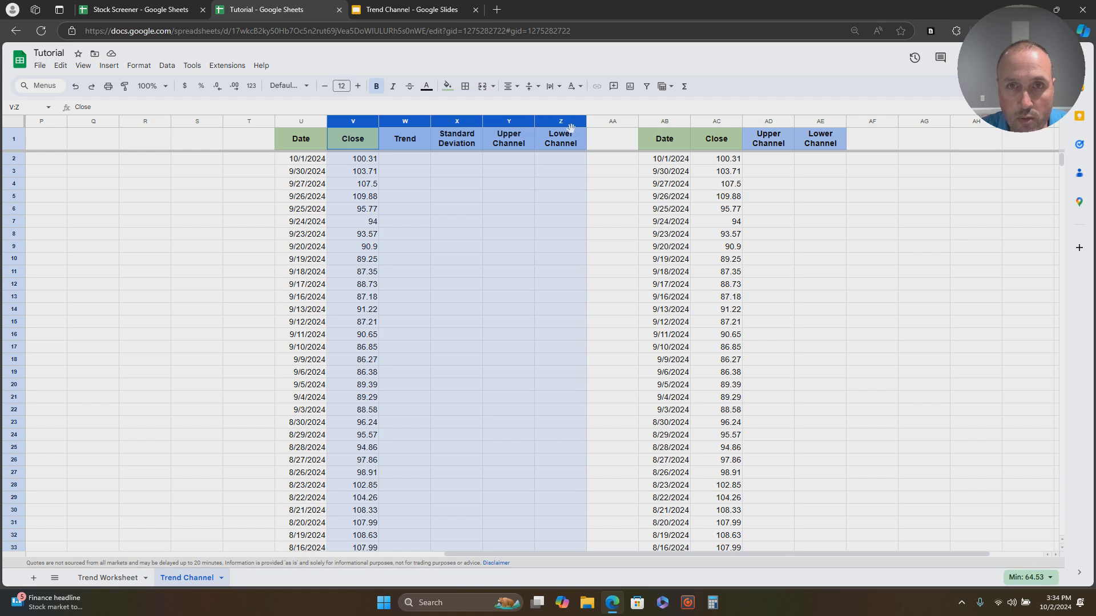
right_click(563, 125)
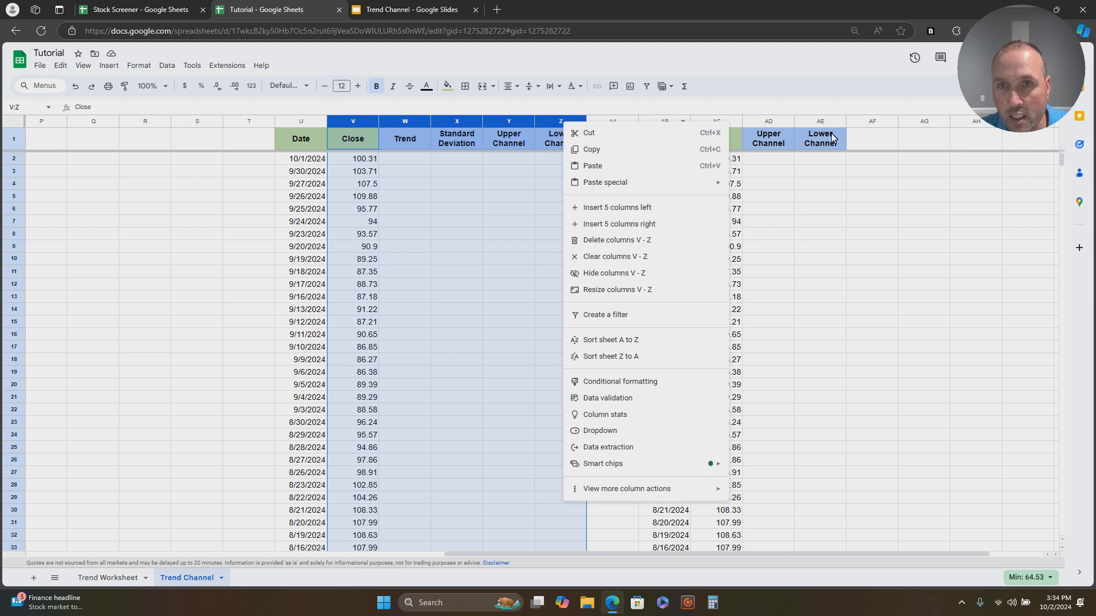
click(825, 183)
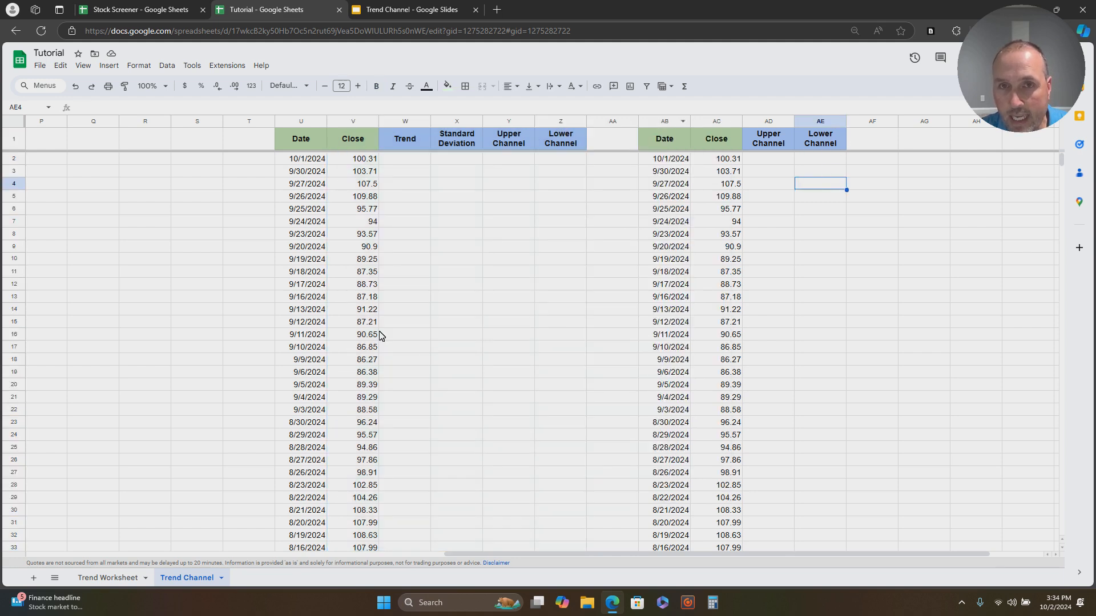
Begin an array formula in U1 of the Trend Channel sheet with the date range 'Trend Worksheet'!C1:C254
click(307, 147)
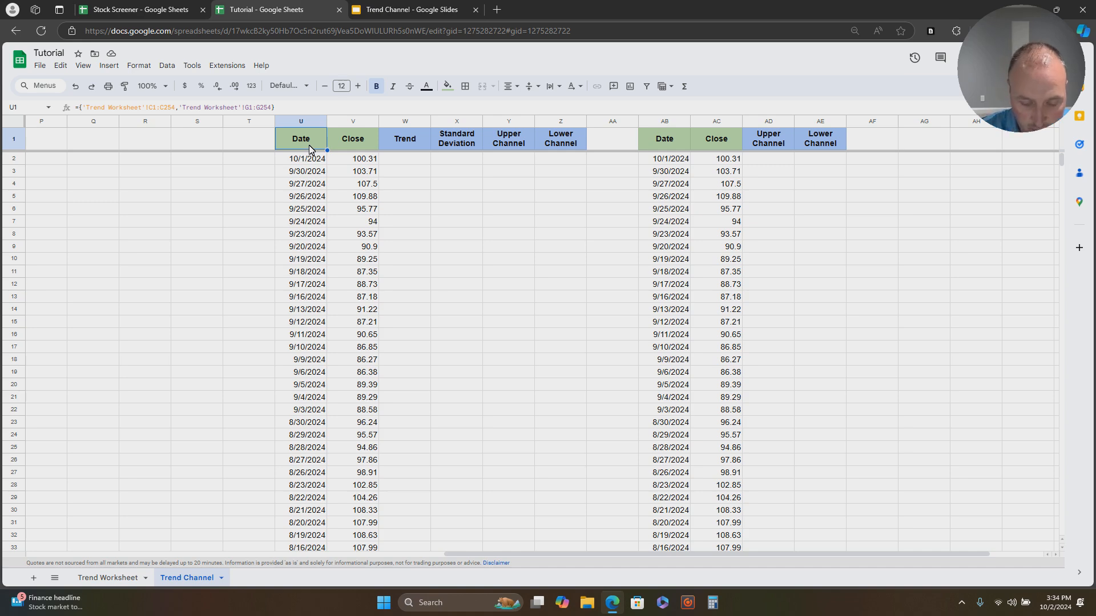
text(={)
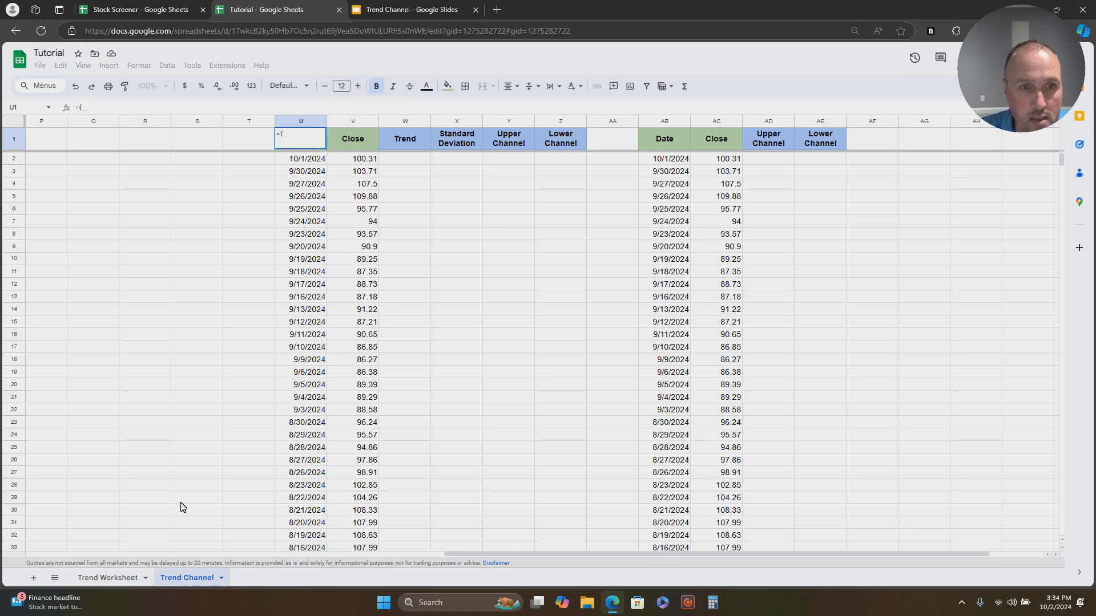
click(126, 580)
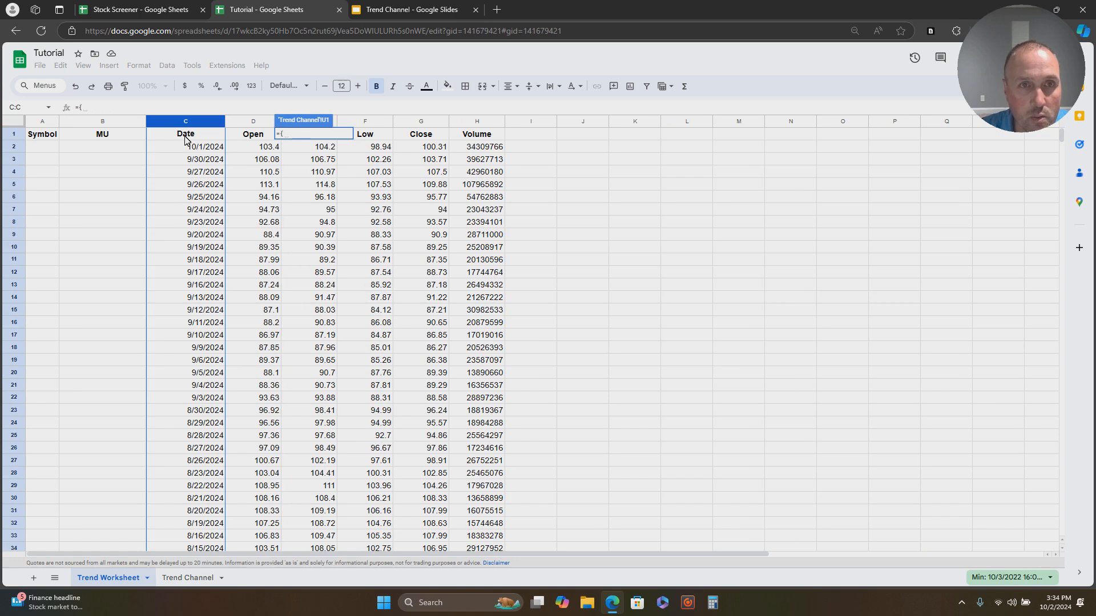
drag(186, 139, 190, 224)
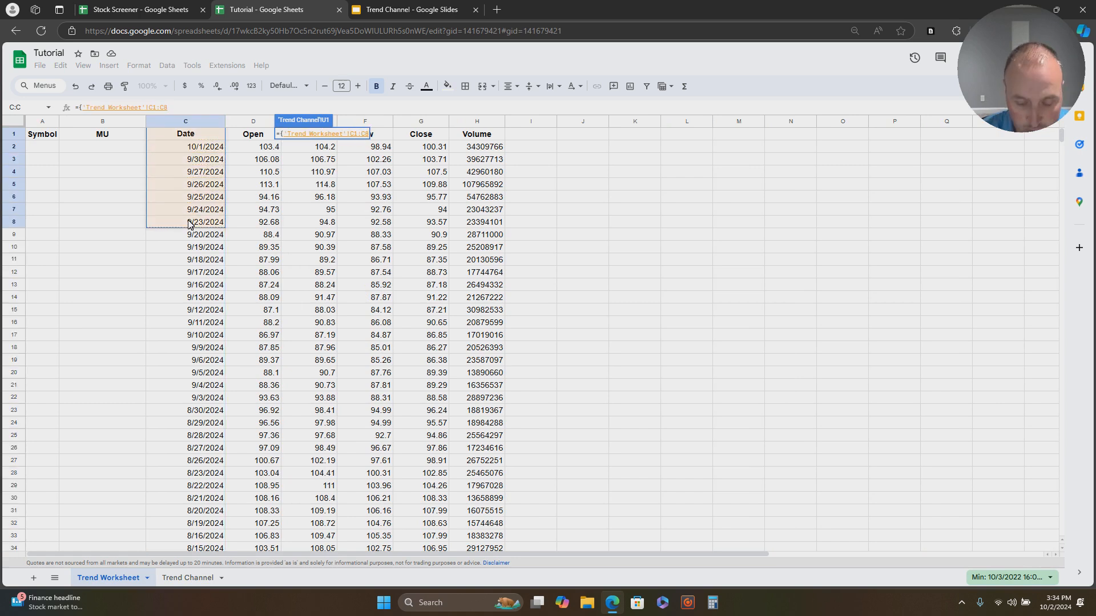
key(BackSpace)
text(254)
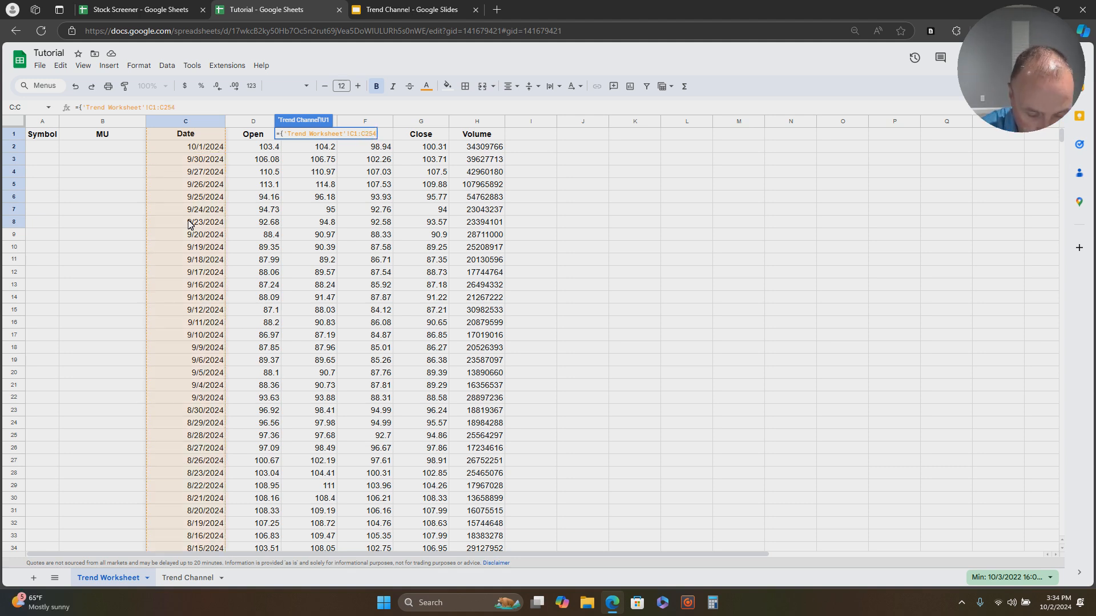
Add the closing-price range 'Trend Worksheet'!G1:G254 as the array's second column and complete the formula
text(,)
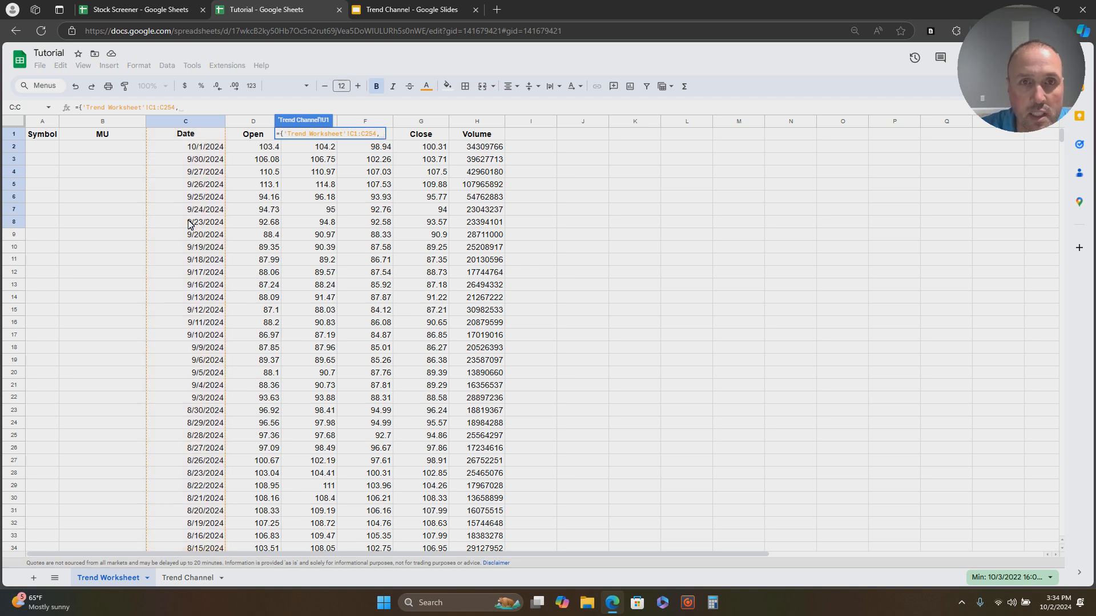
drag(435, 139, 435, 206)
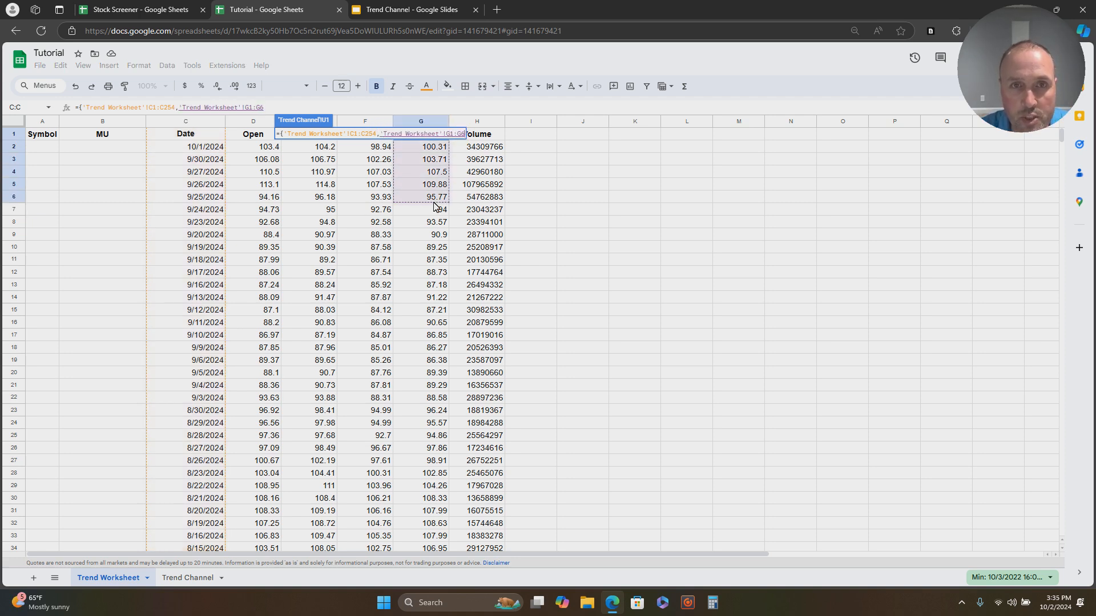
key(BackSpace)
text(25)
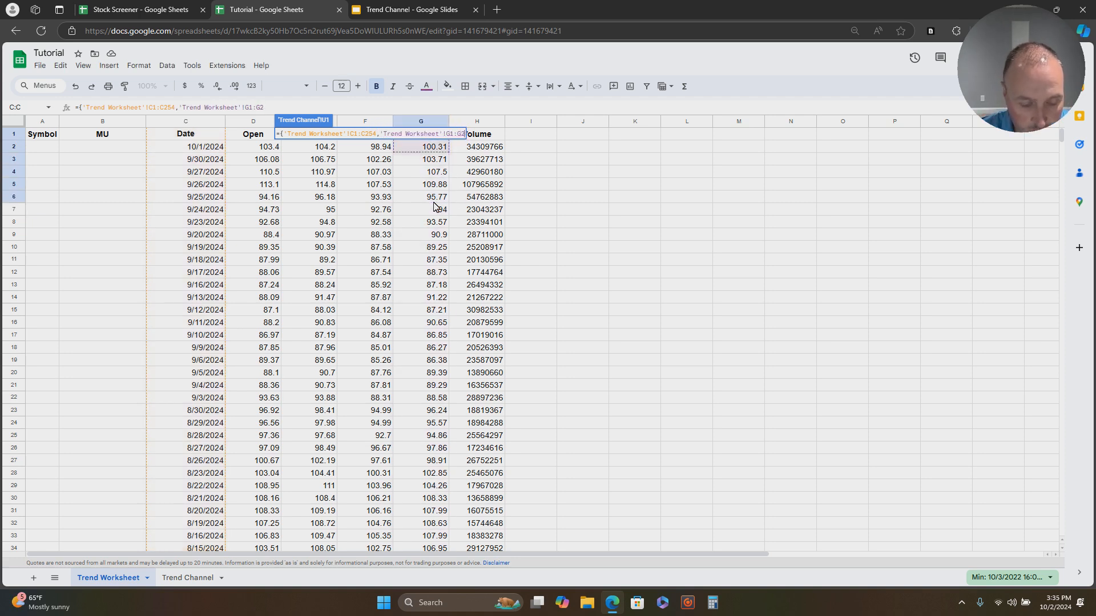
text(4)
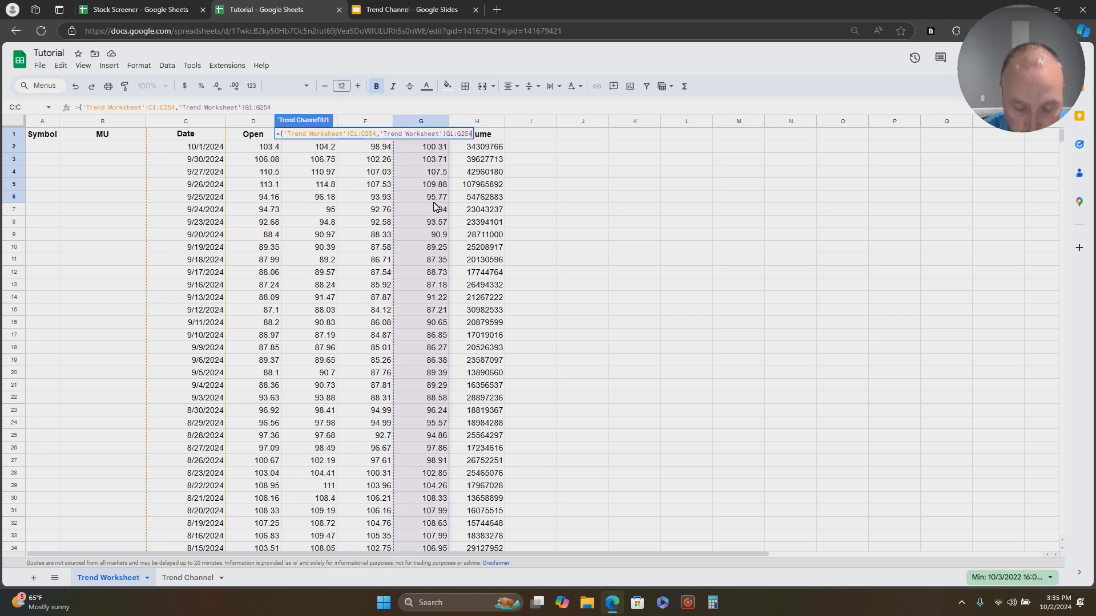
text(})
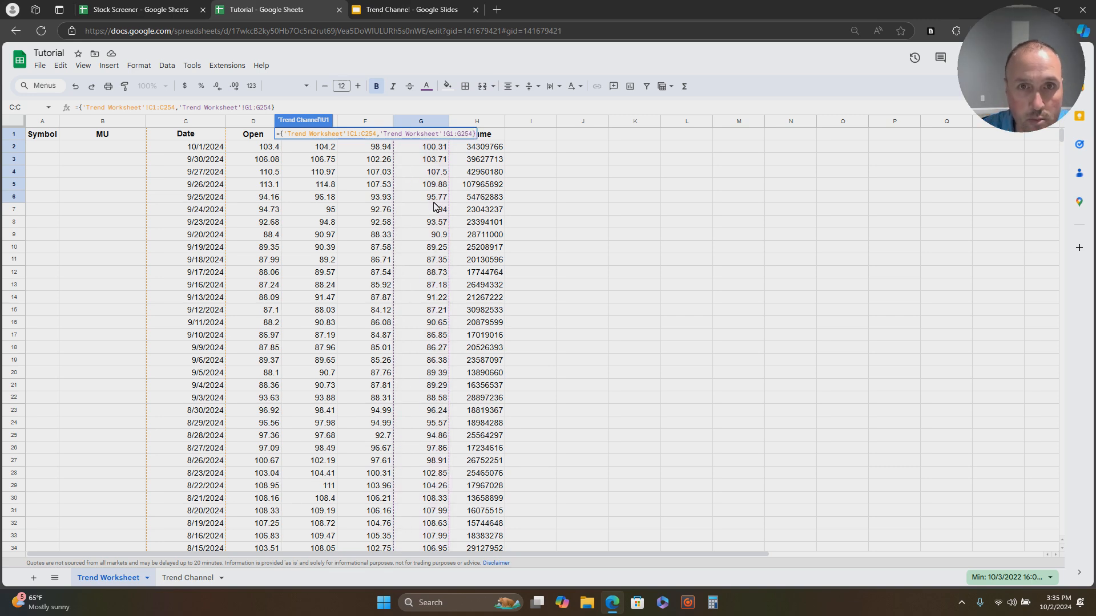
key(Return)
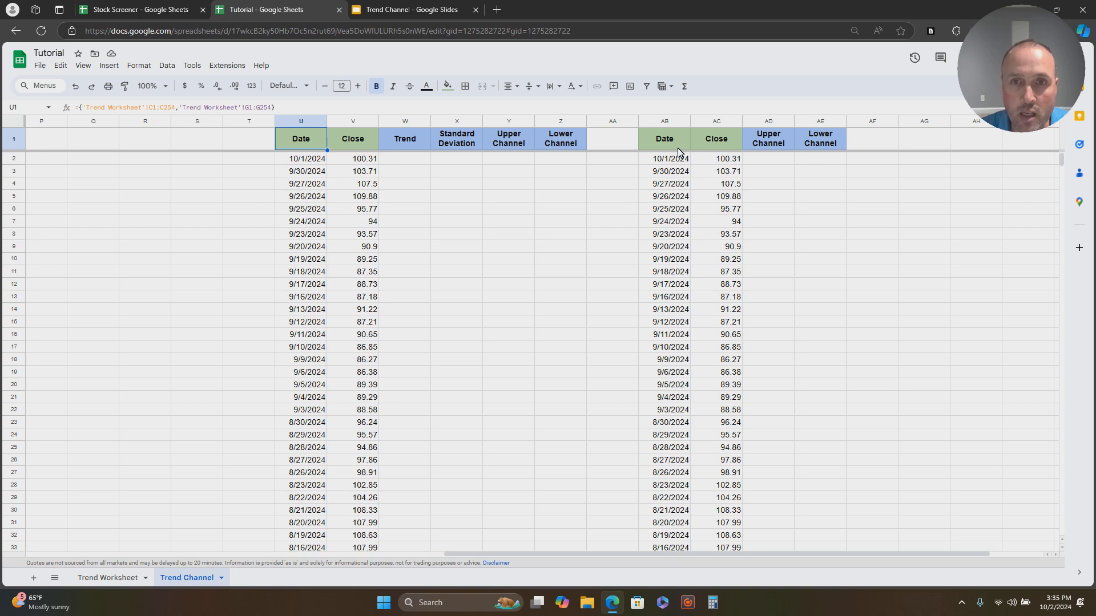
Compare the array formula in AB1 with the one in U1
click(658, 143)
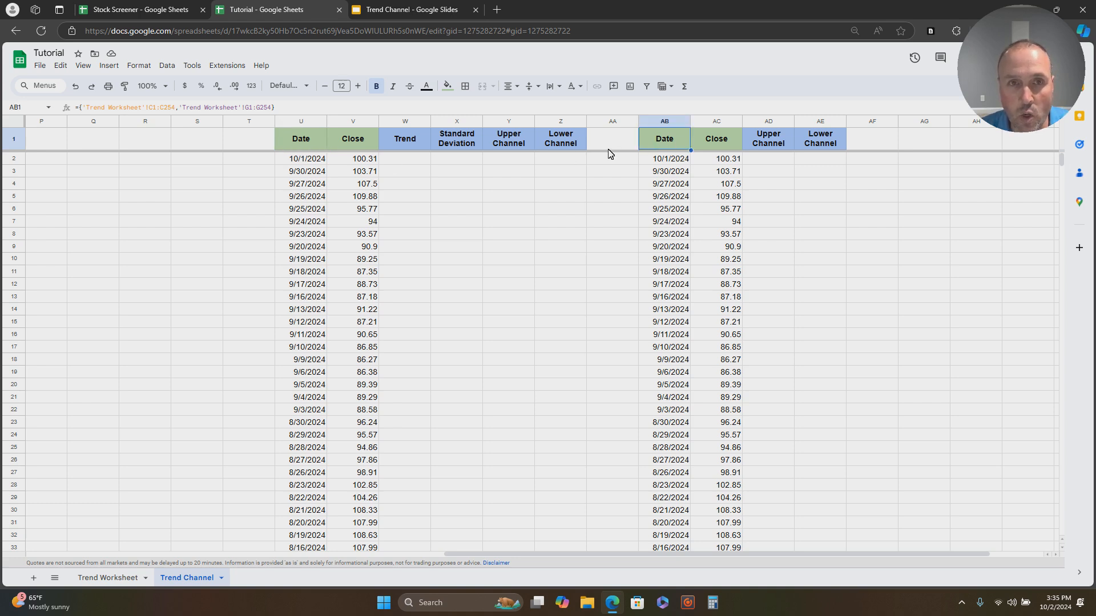
click(306, 144)
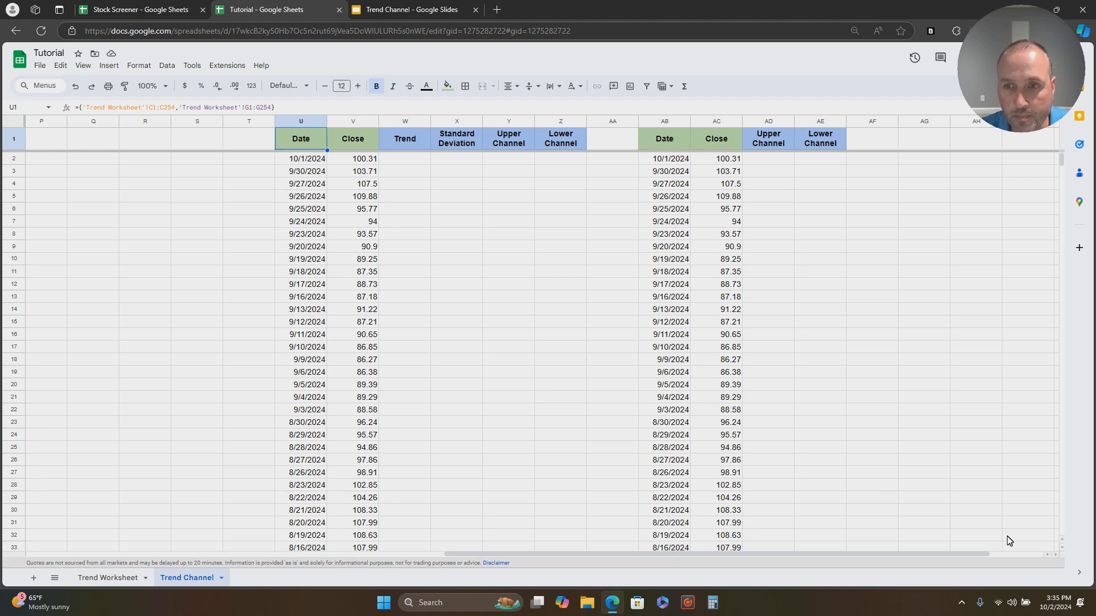
click(429, 237)
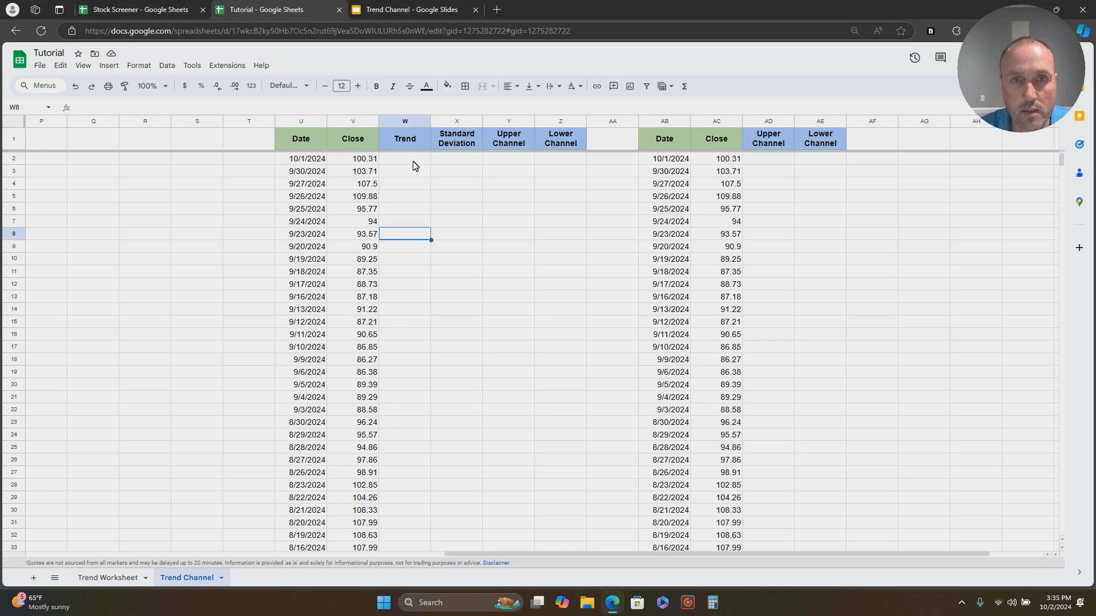
Begin a TREND formula in W2 with the closing prices V2:V254 as the known y data
click(409, 160)
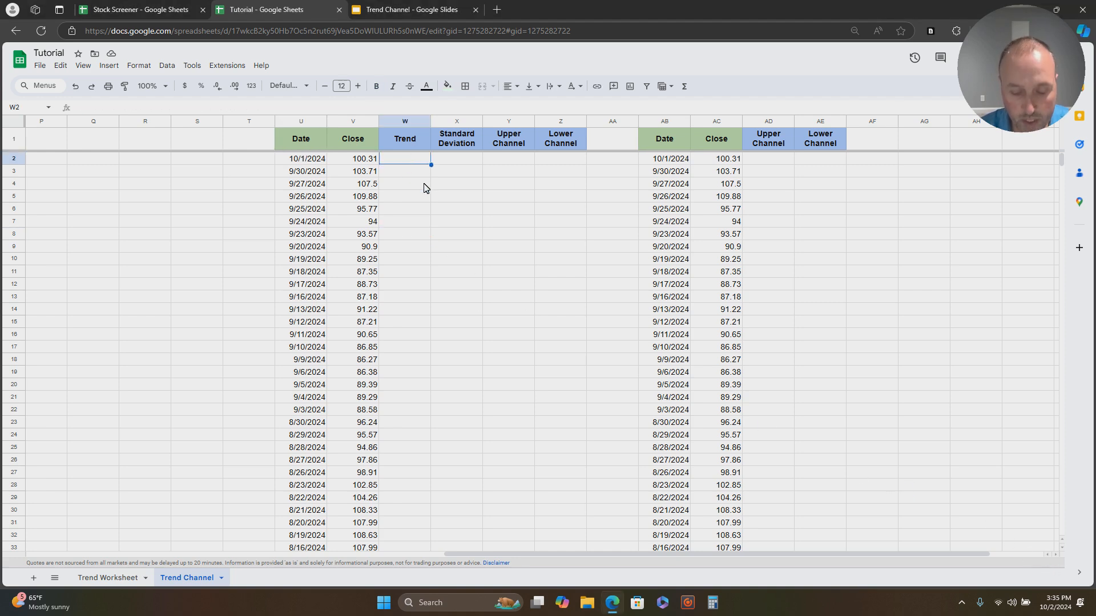
text(=)
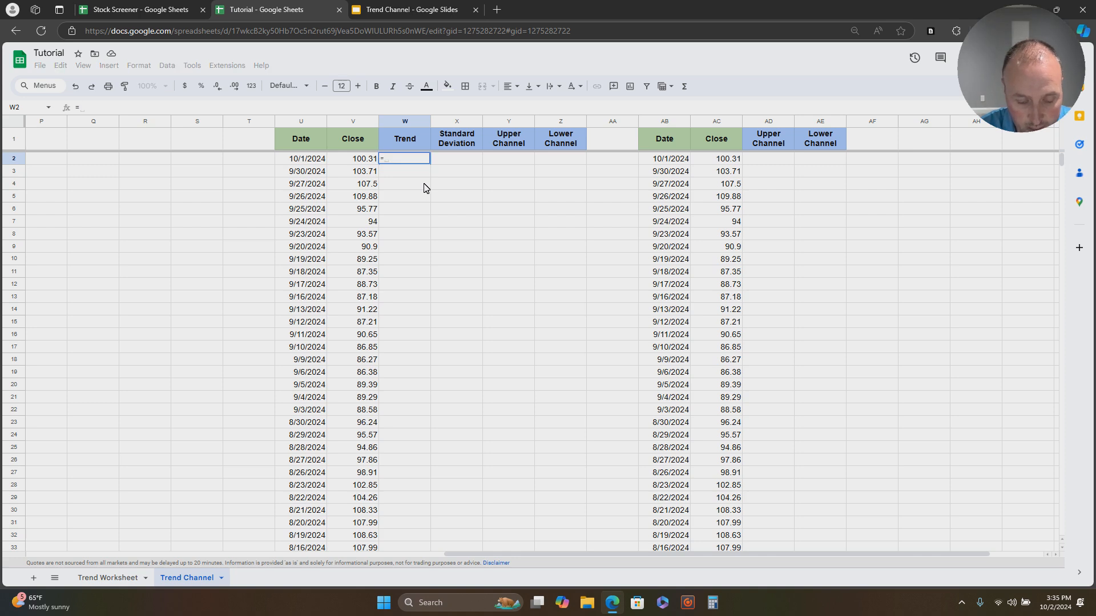
text(tre)
click(426, 189)
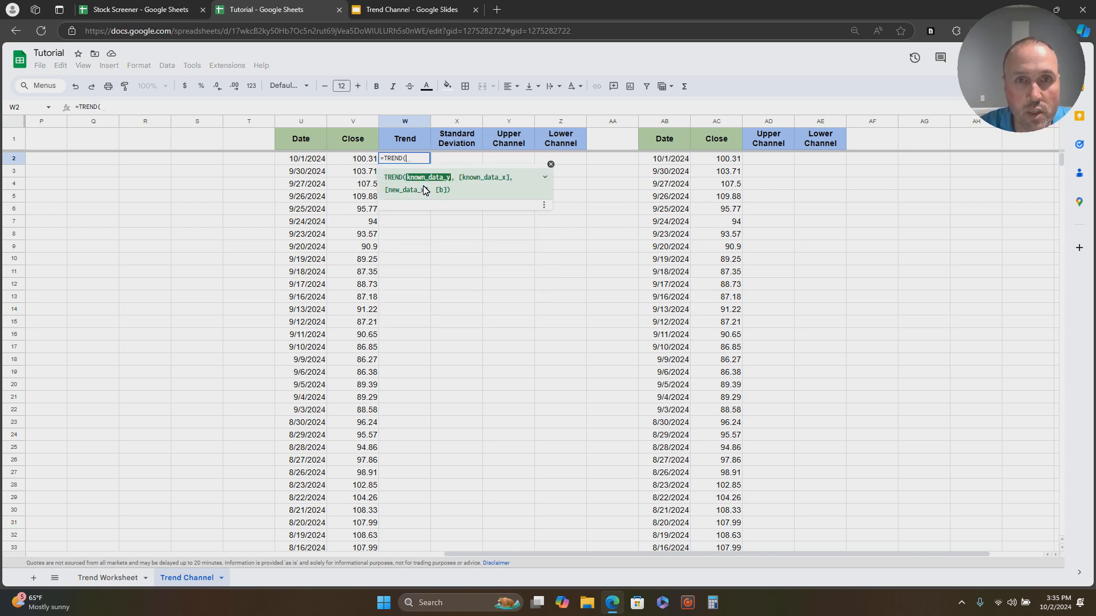
drag(370, 164, 365, 218)
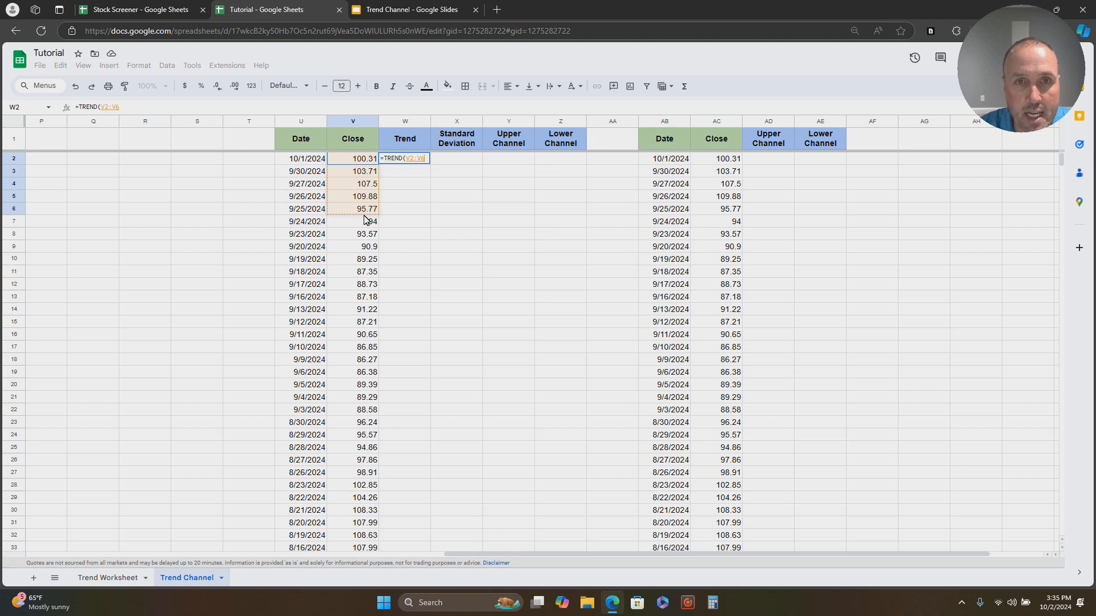
key(BackSpace)
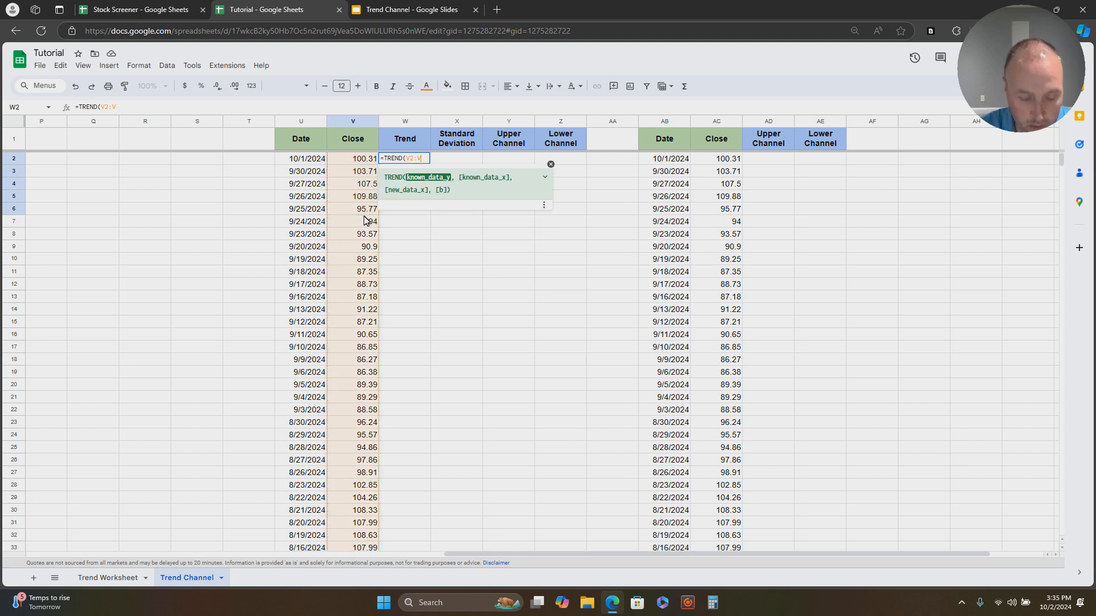
text(254)
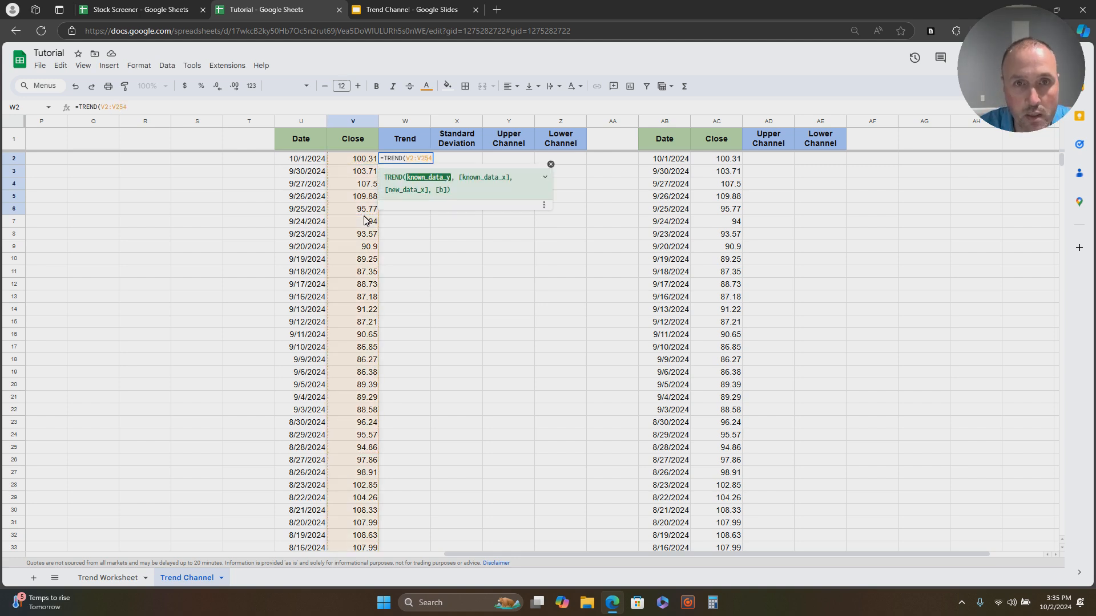
Add the dates U2:U254 as the TREND formula's known x data and complete the formula
text(,)
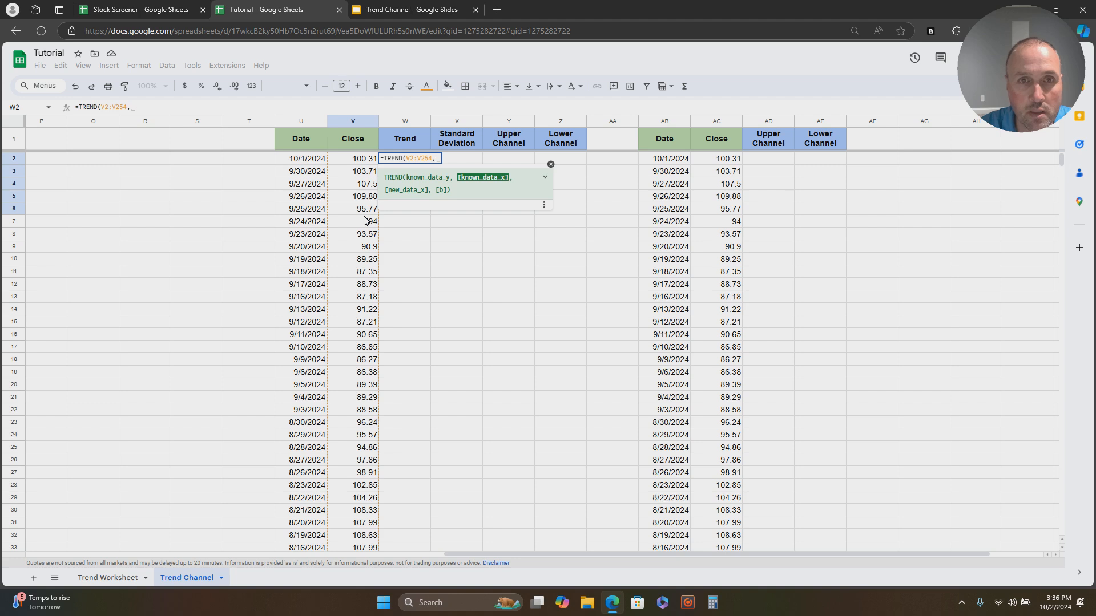
drag(311, 164, 308, 210)
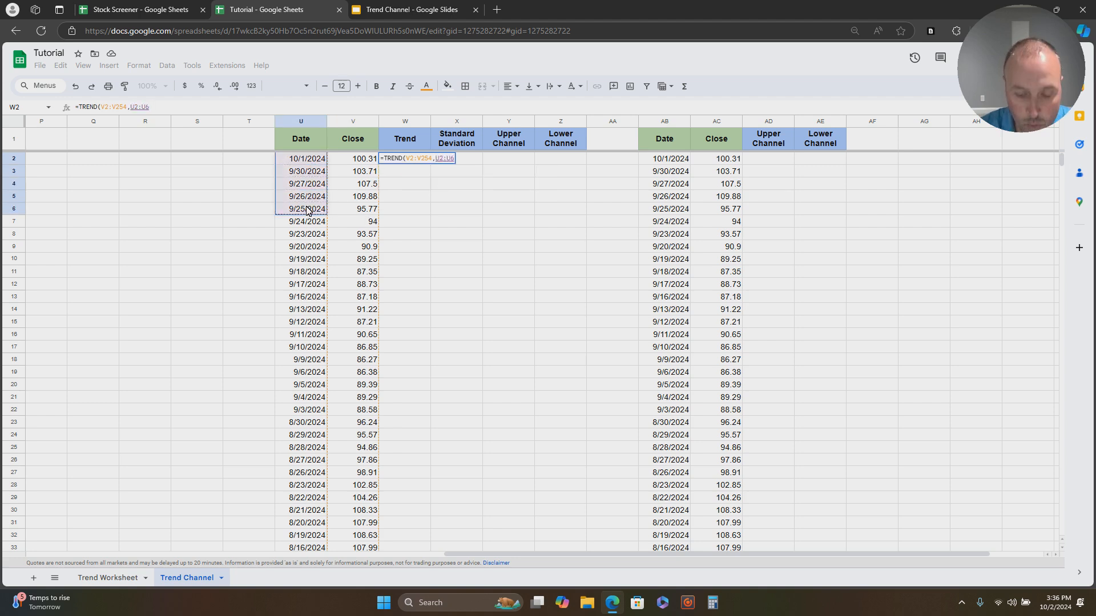
key(BackSpace)
text(254)
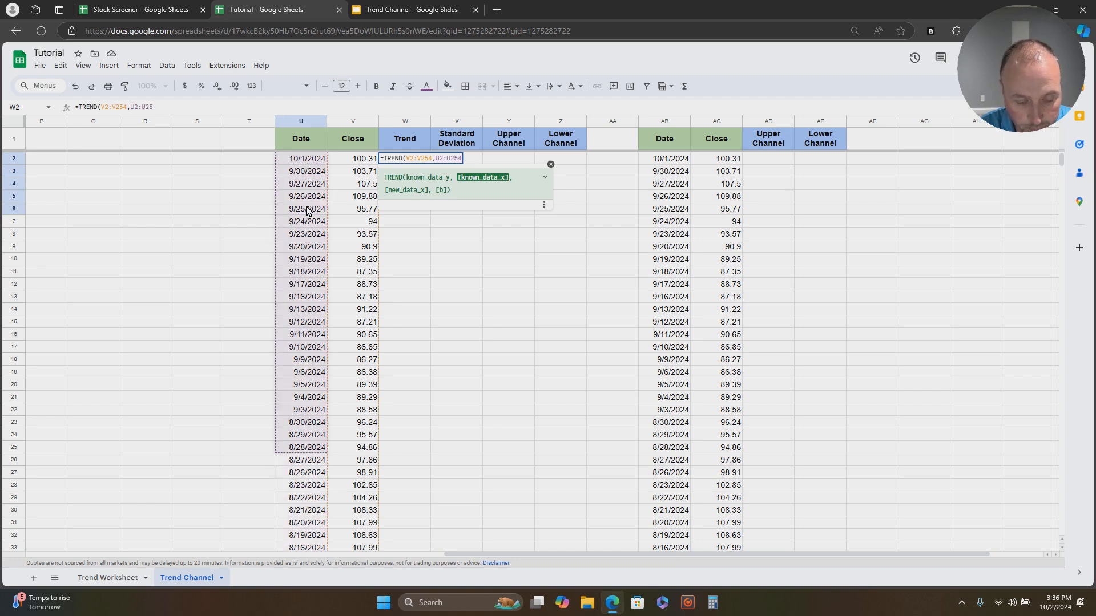
text())
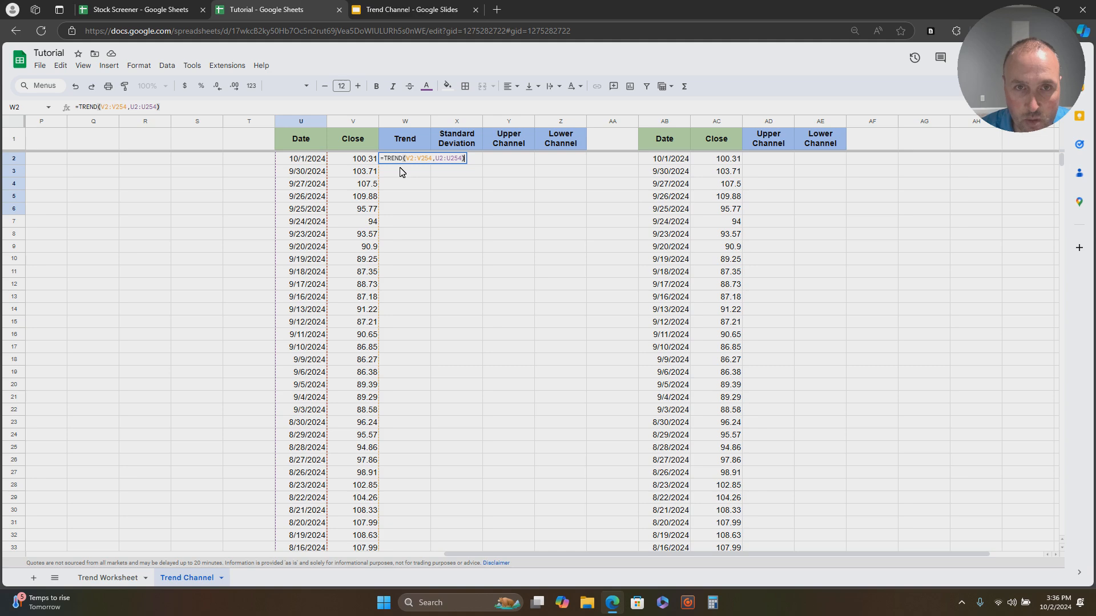
key(Return)
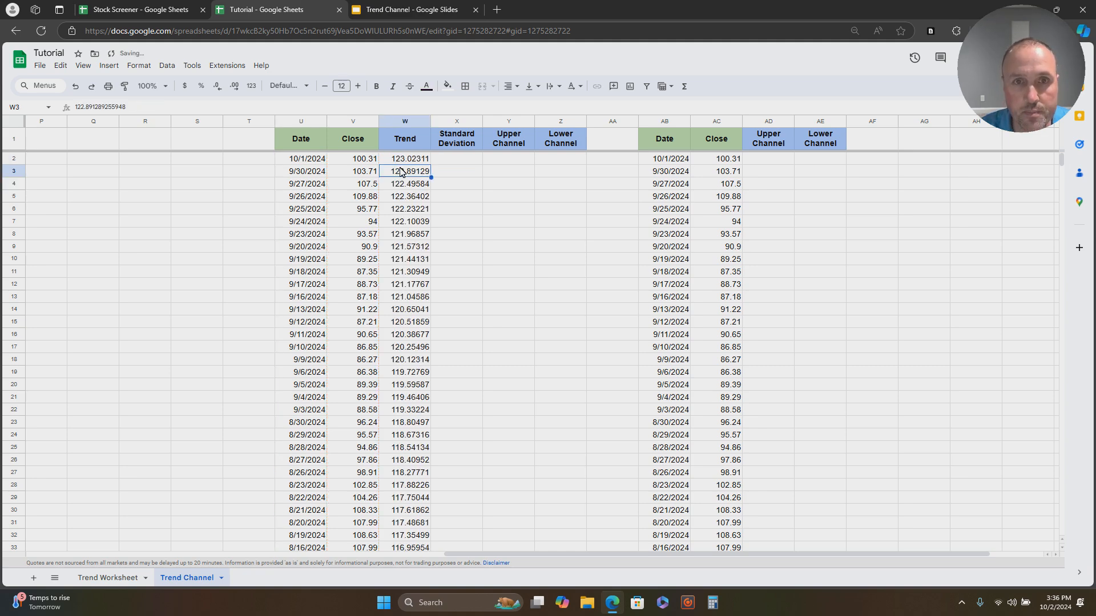
Check how far down the Trend column is filled, marking row 254 as the last data row
scroll(462, 453, down, 20)
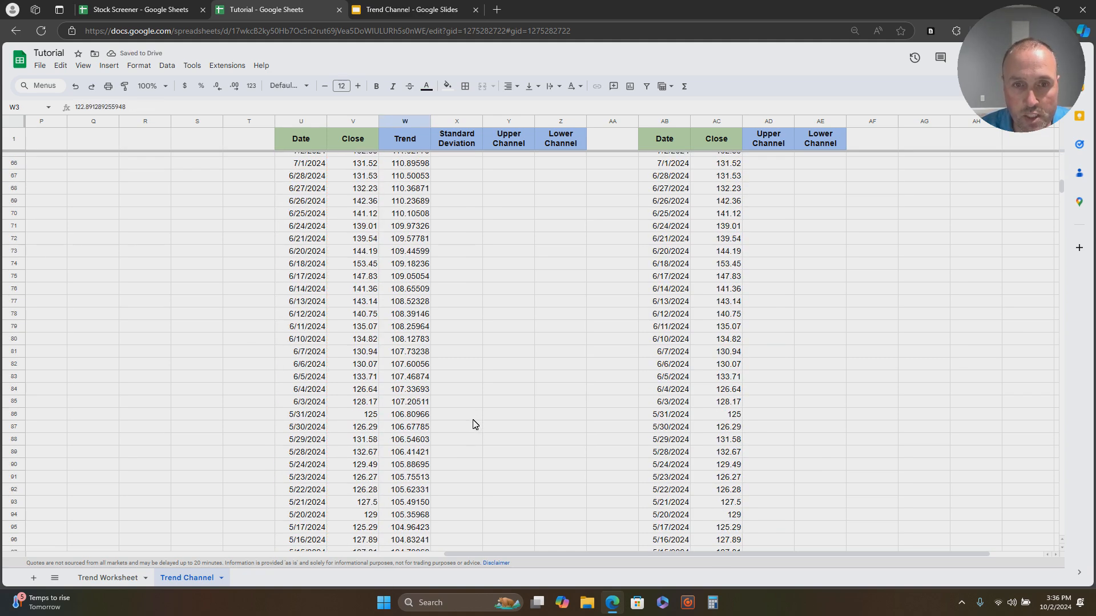
scroll(465, 429, down, 15)
scroll(445, 394, up, 12)
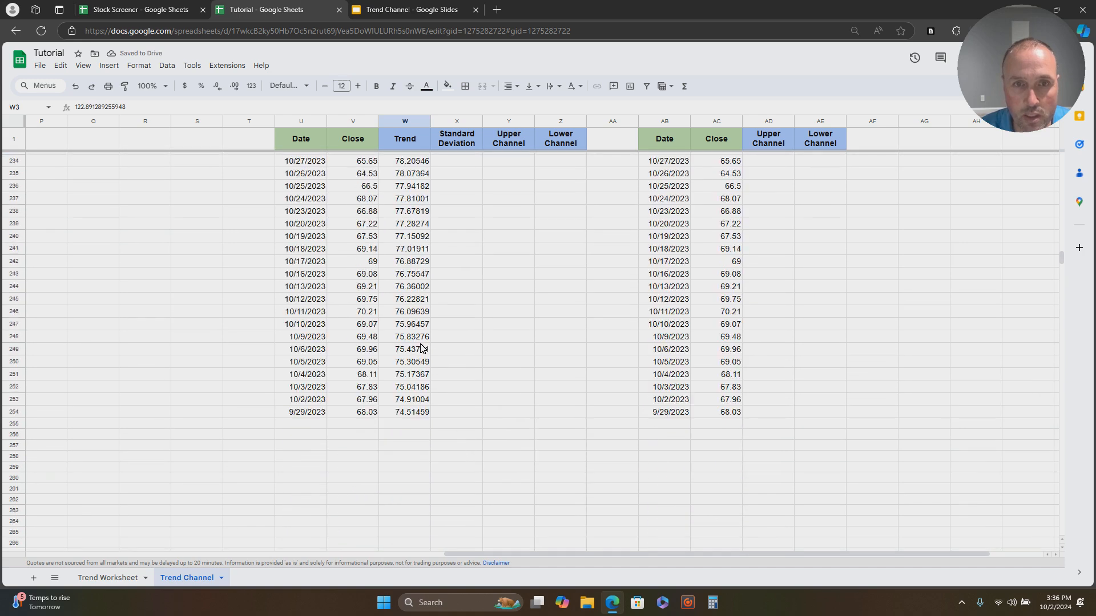
click(14, 412)
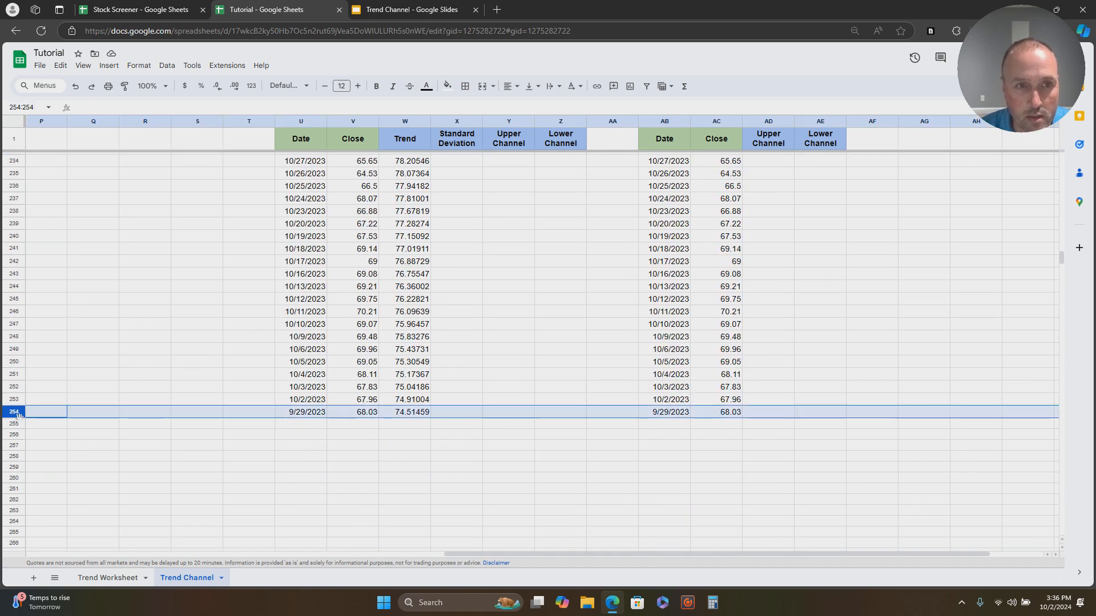
scroll(523, 319, up, 20)
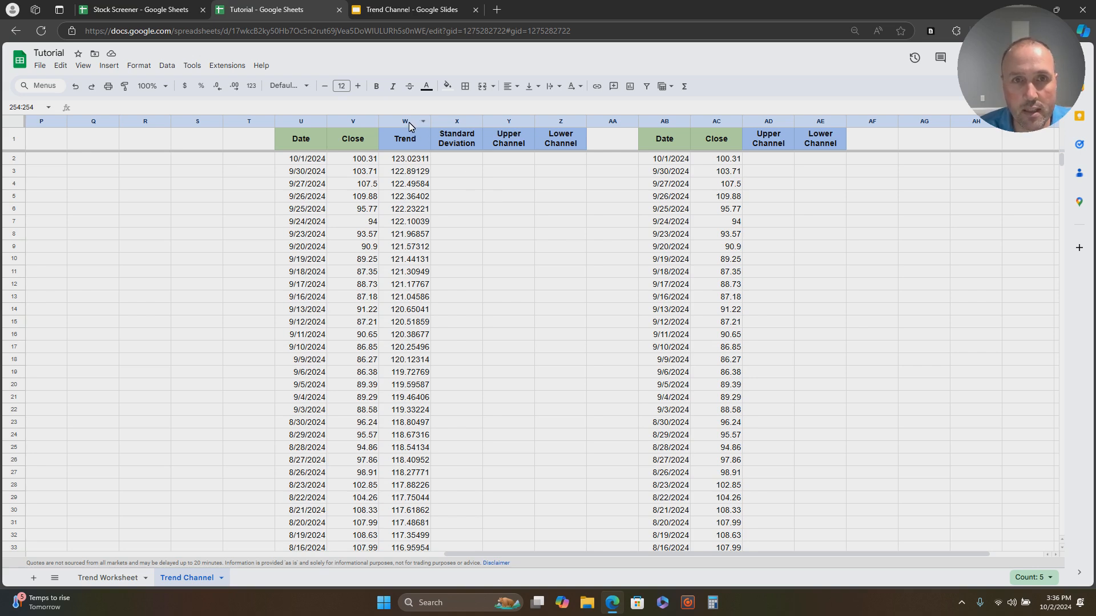
Reduce the number format of the whole Trend column W to two decimal places
click(409, 122)
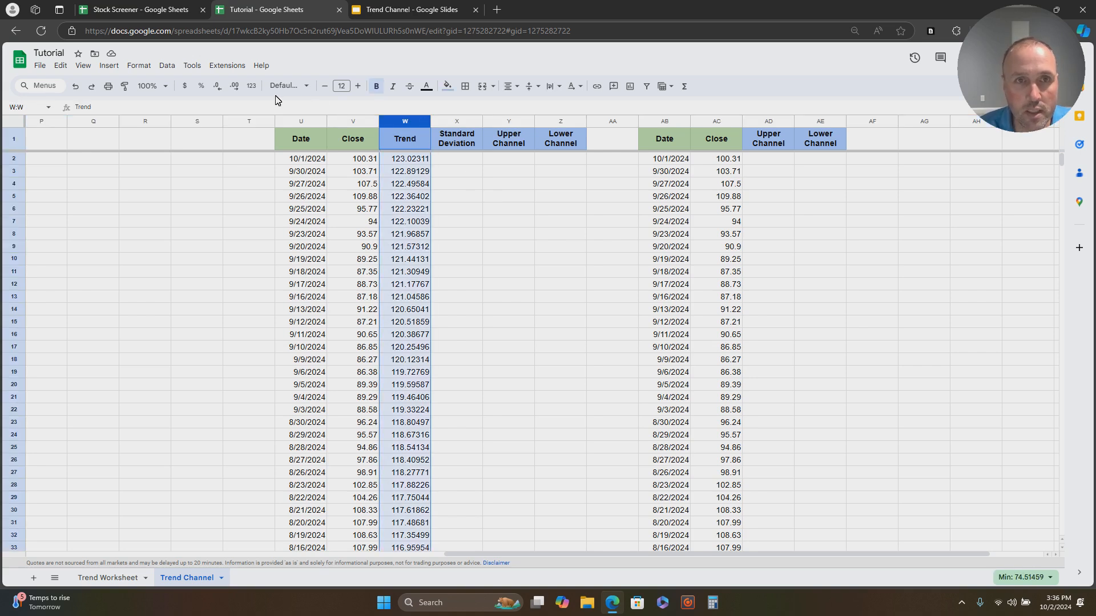
click(218, 85)
click(217, 86)
click(217, 86)
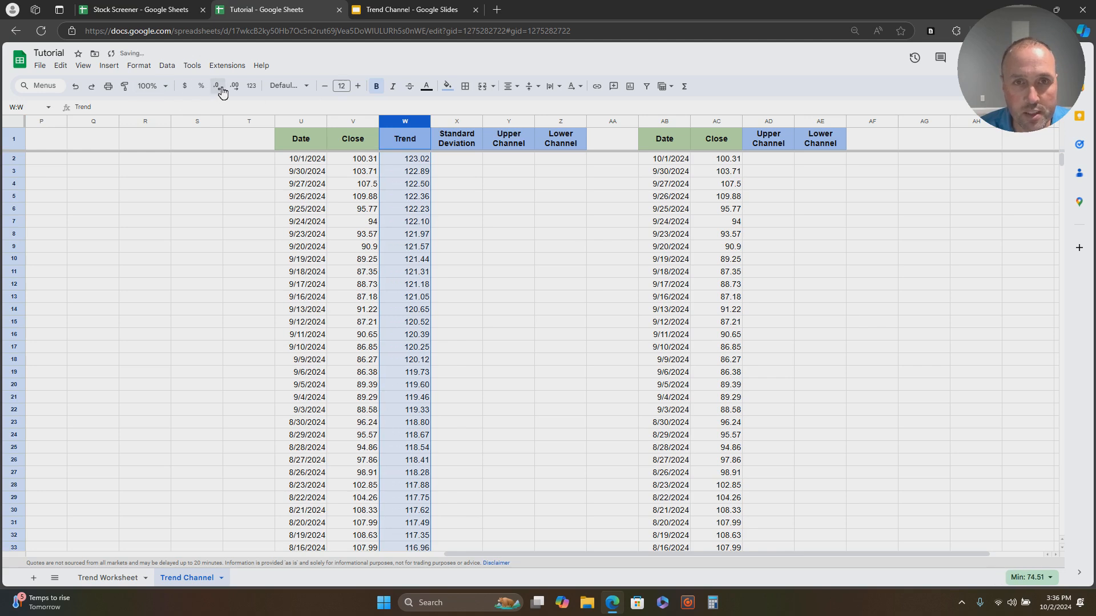
Enter the formula =STDEV(V2:V254) in X2 to calculate the standard deviation of the closing prices
click(452, 161)
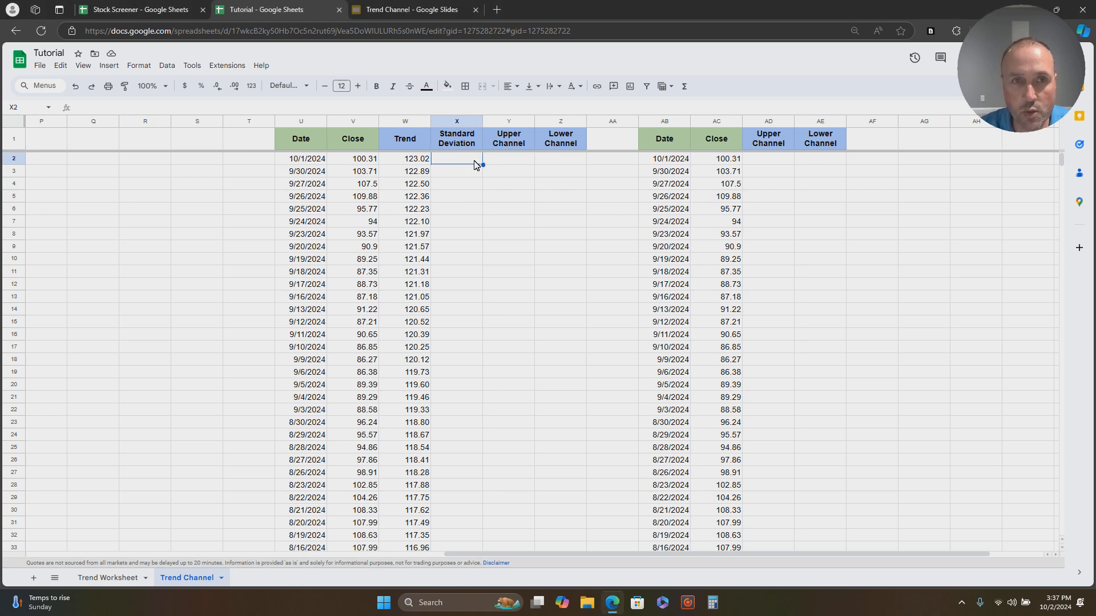
text(=STE)
key(BackSpace)
text(D)
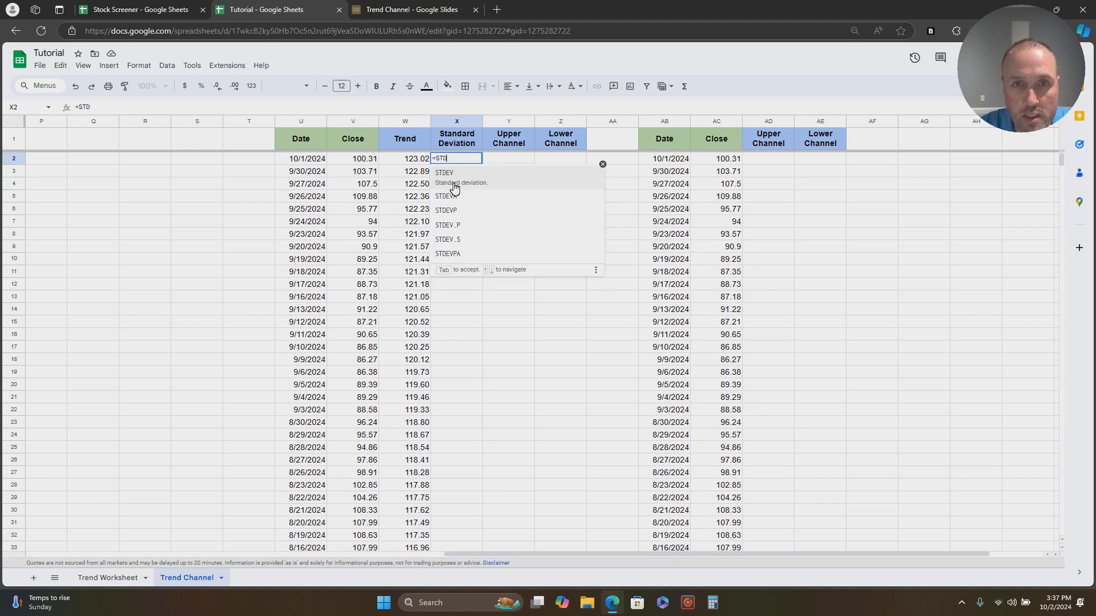
click(461, 181)
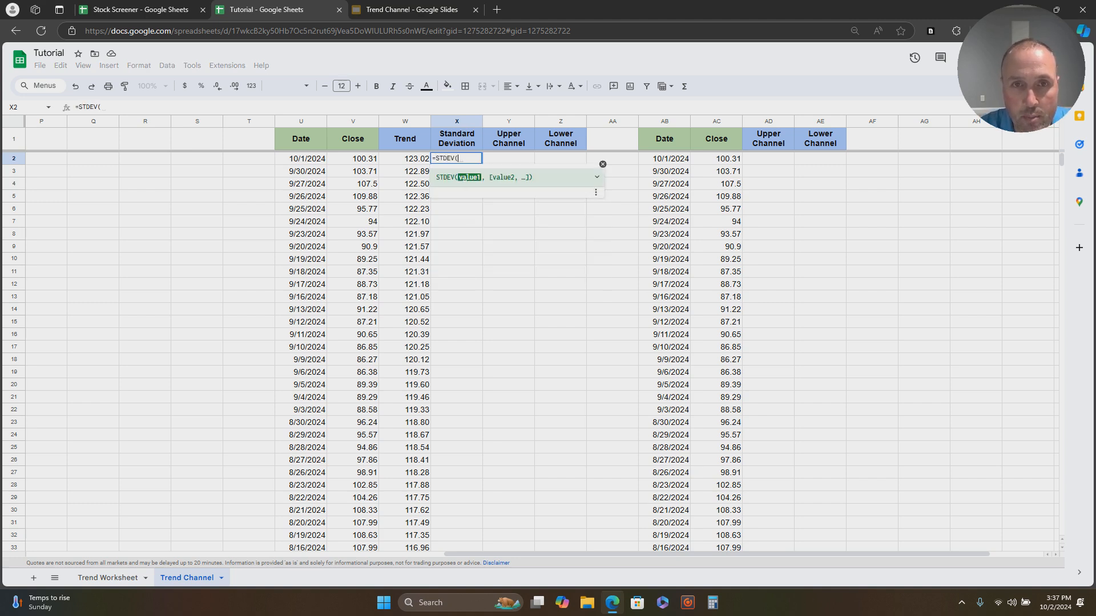
click(361, 162)
drag(362, 167, 369, 221)
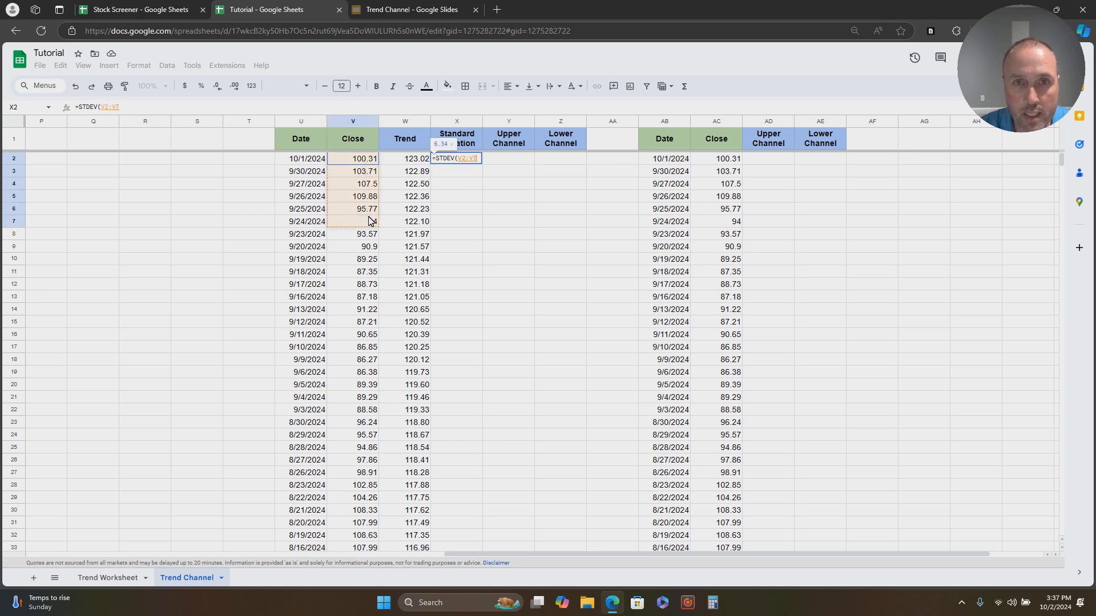
key(BackSpace)
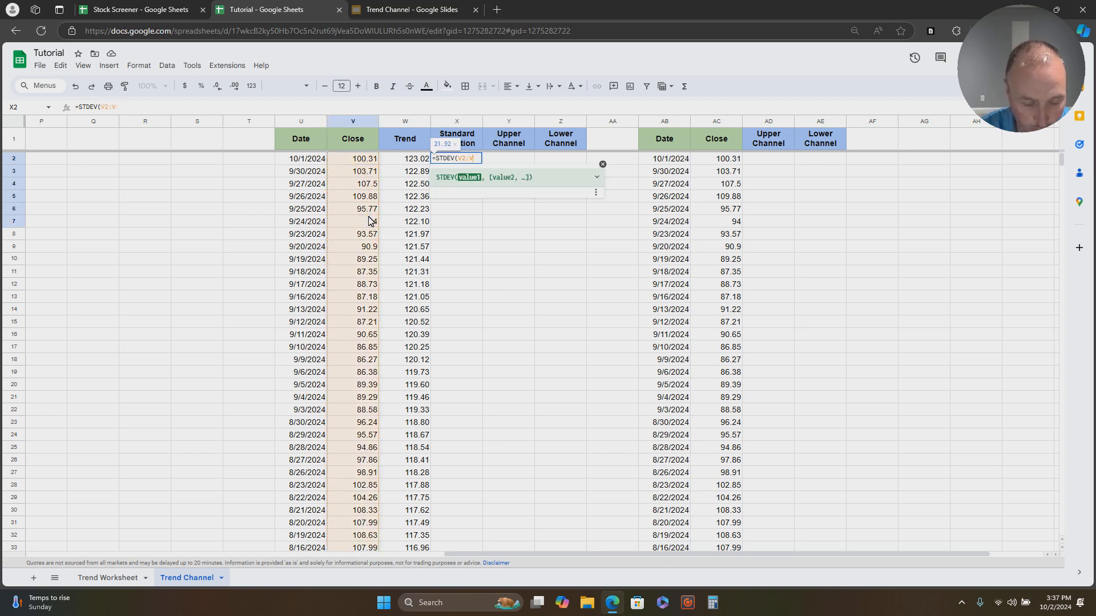
text(254)
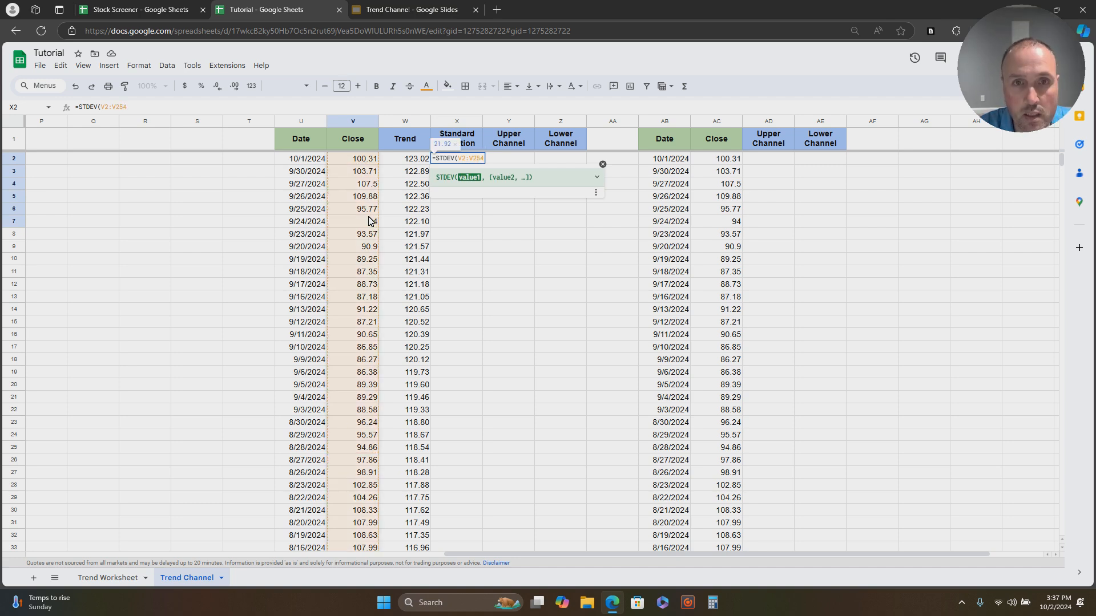
text())
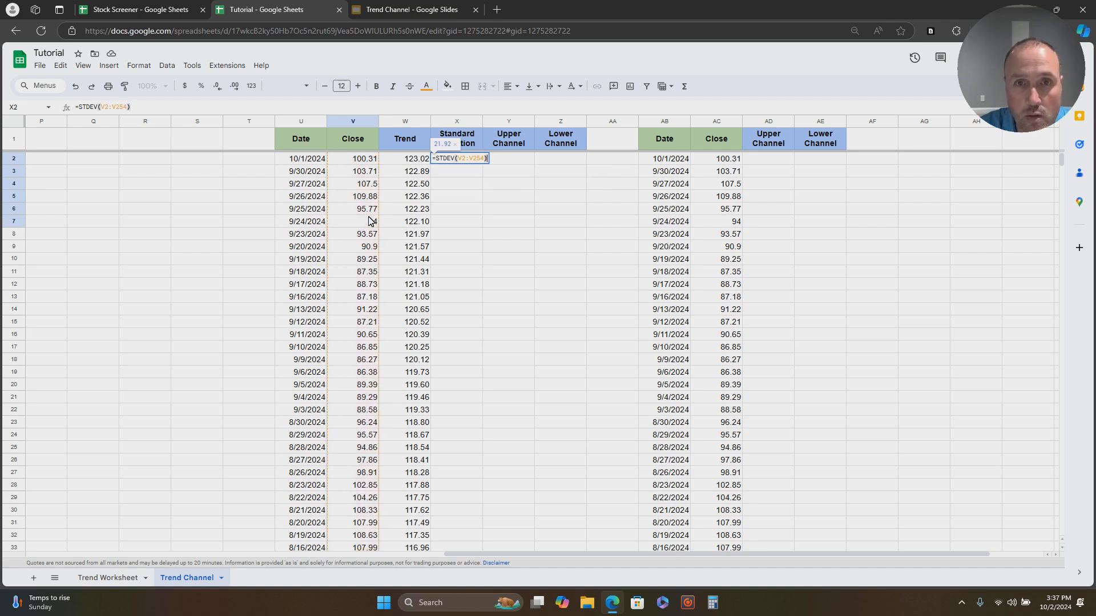
key(Return)
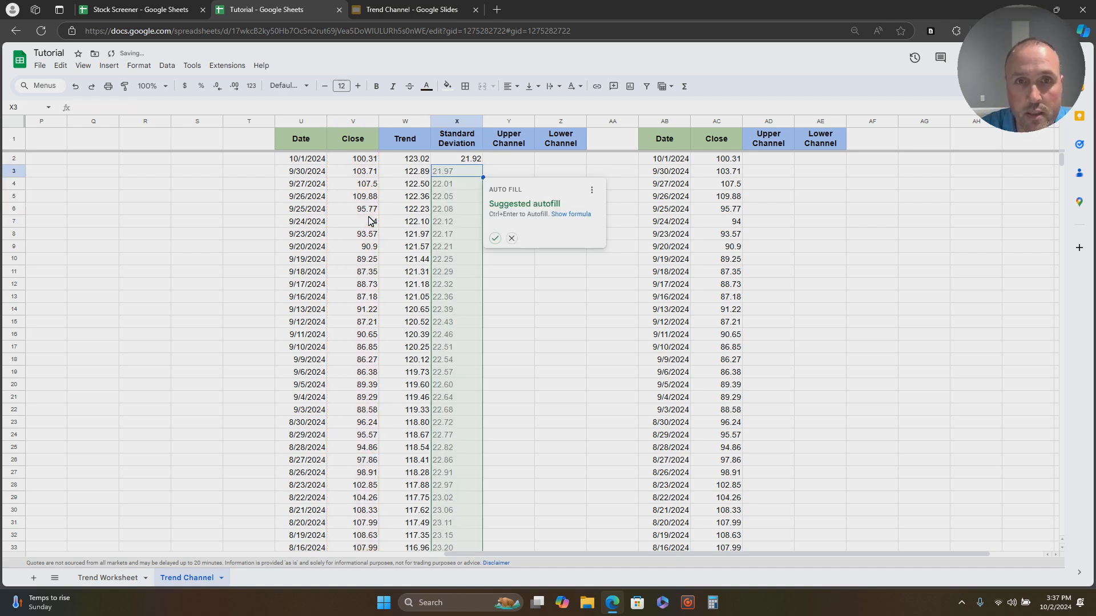
Make the range in X2's standard deviation formula absolute, as =STDEV($V$2:$V$254)
click(461, 162)
click(107, 108)
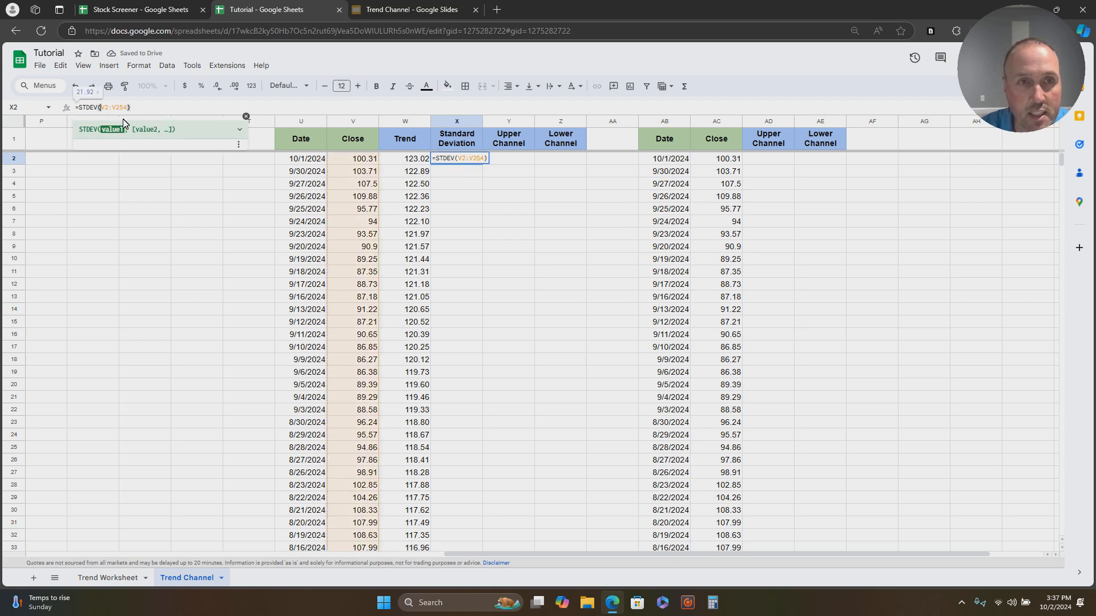
key(F4)
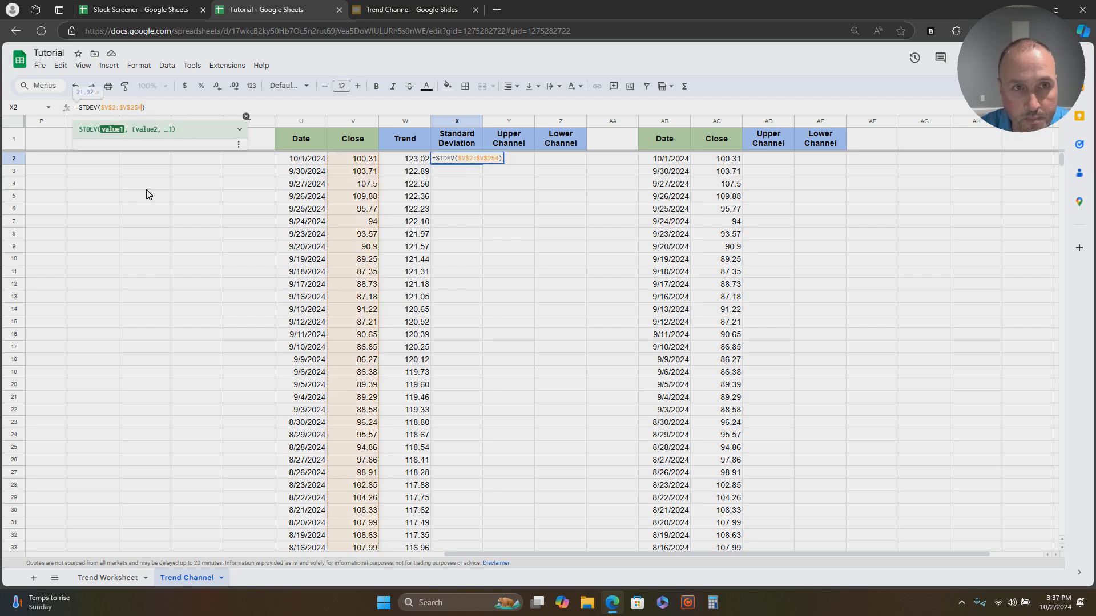
key(Return)
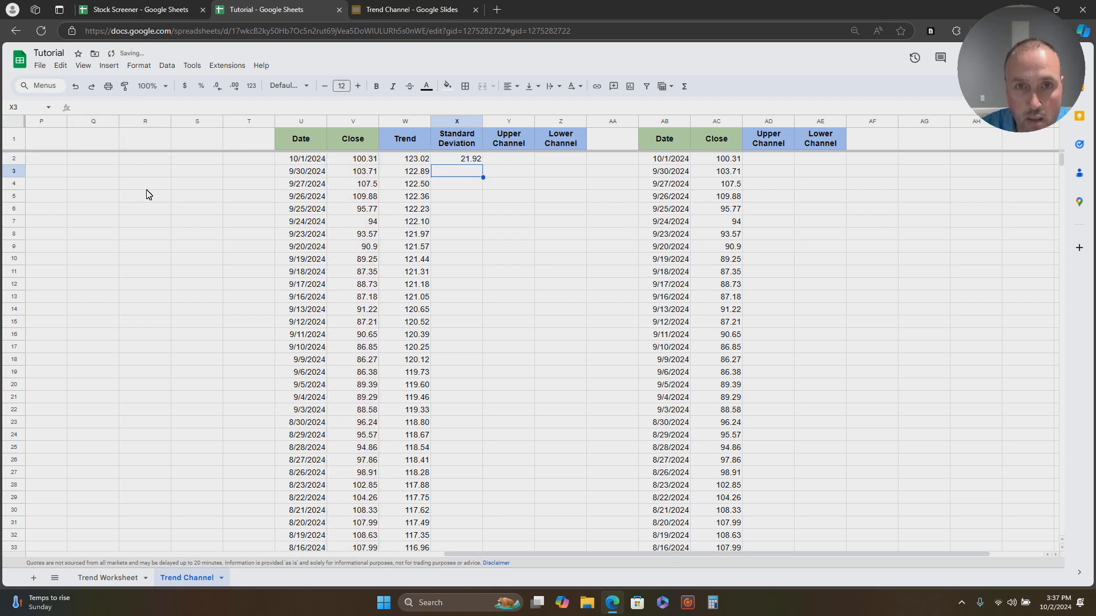
Fill the standard deviation formula from X2 down column X to row 254
click(473, 161)
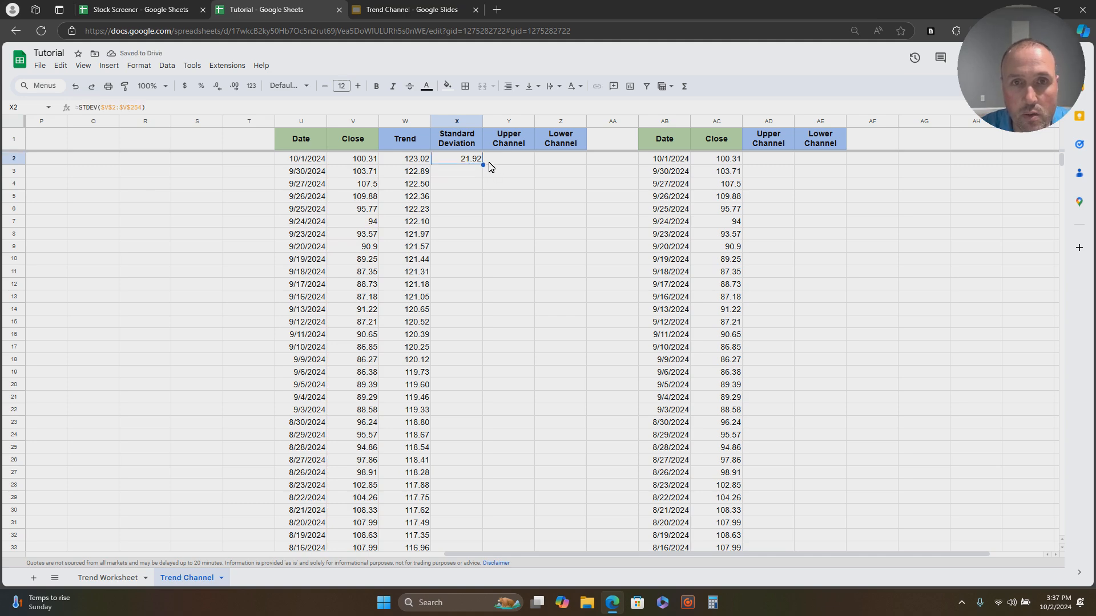
double_click(482, 165)
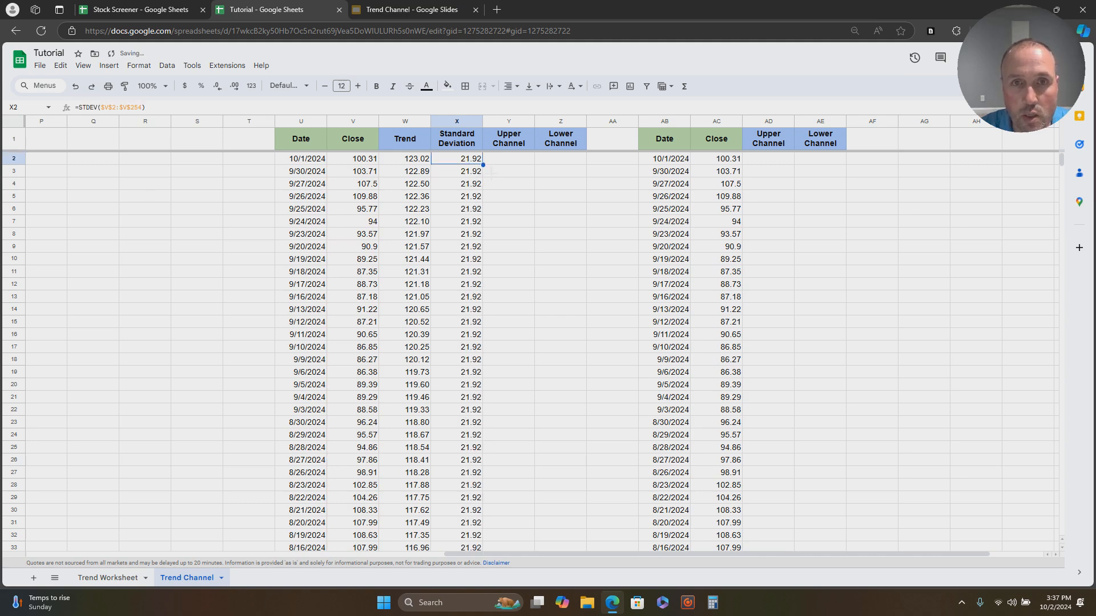
scroll(511, 331, down, 20)
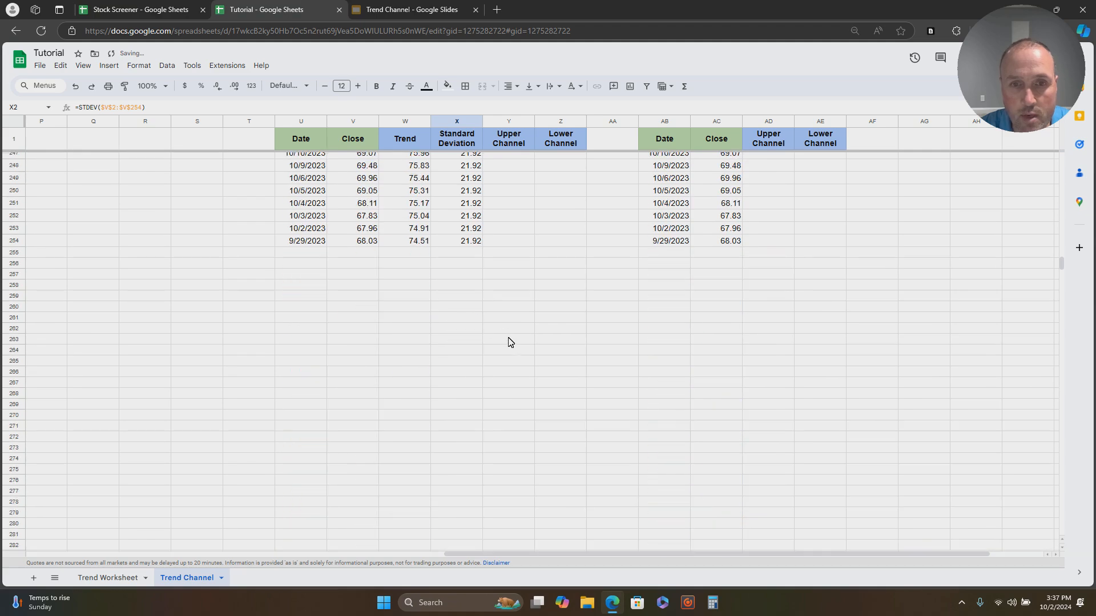
scroll(480, 417, up, 17)
scroll(518, 399, up, 20)
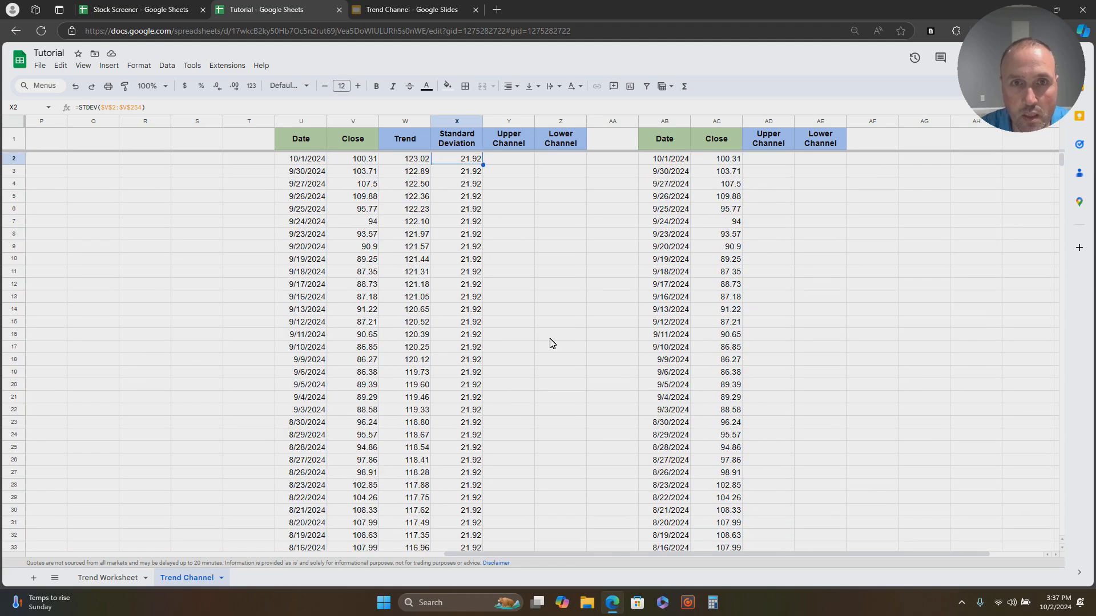
Enter the formula =W2+X2 in Y2 to calculate the upper channel
click(506, 161)
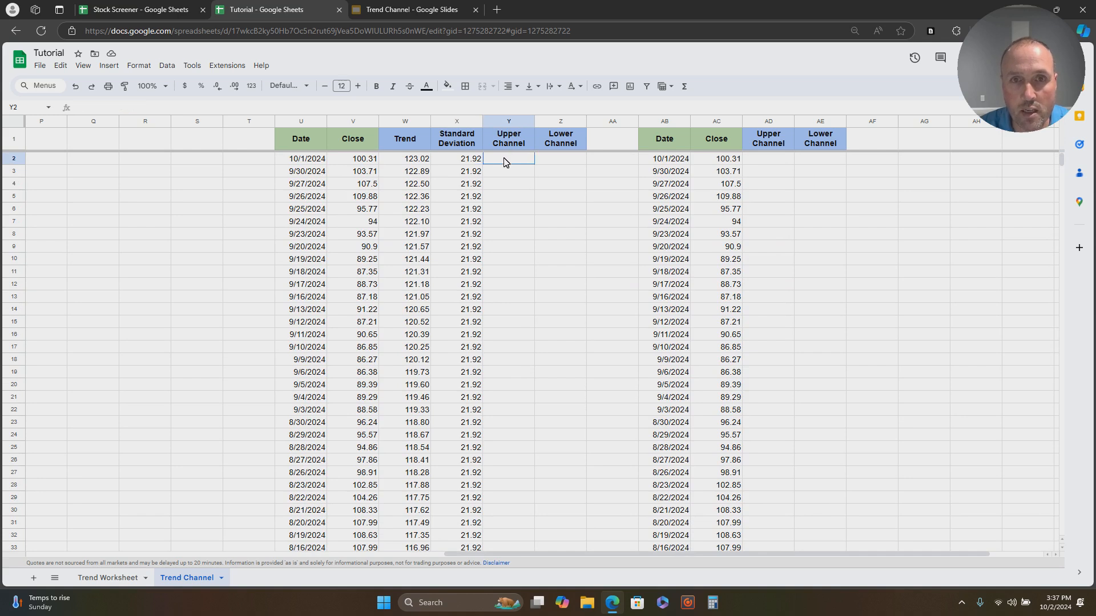
click(558, 163)
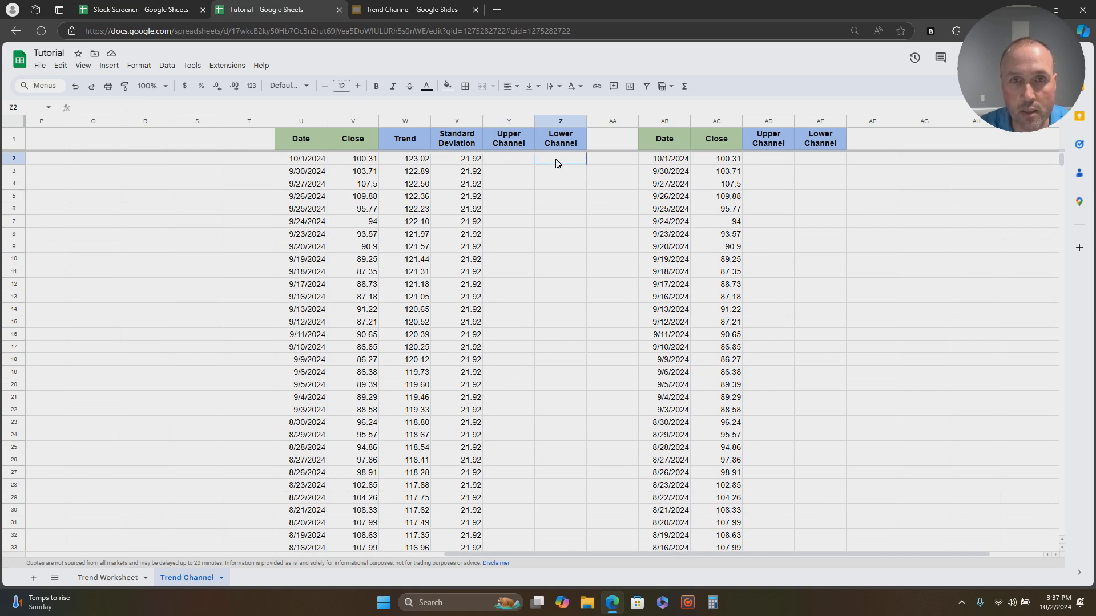
click(525, 166)
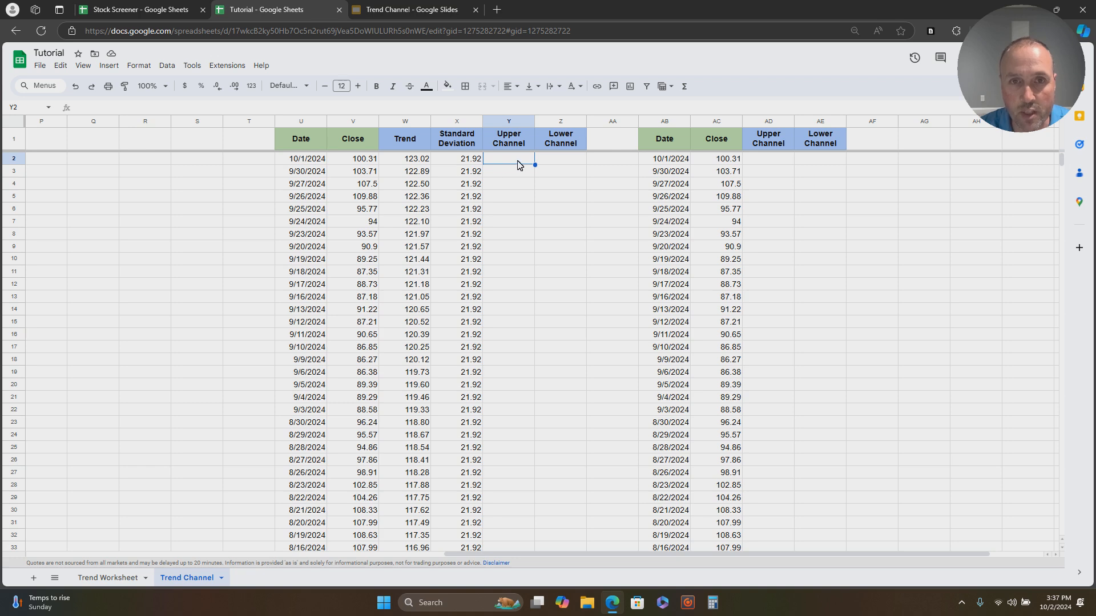
text(=)
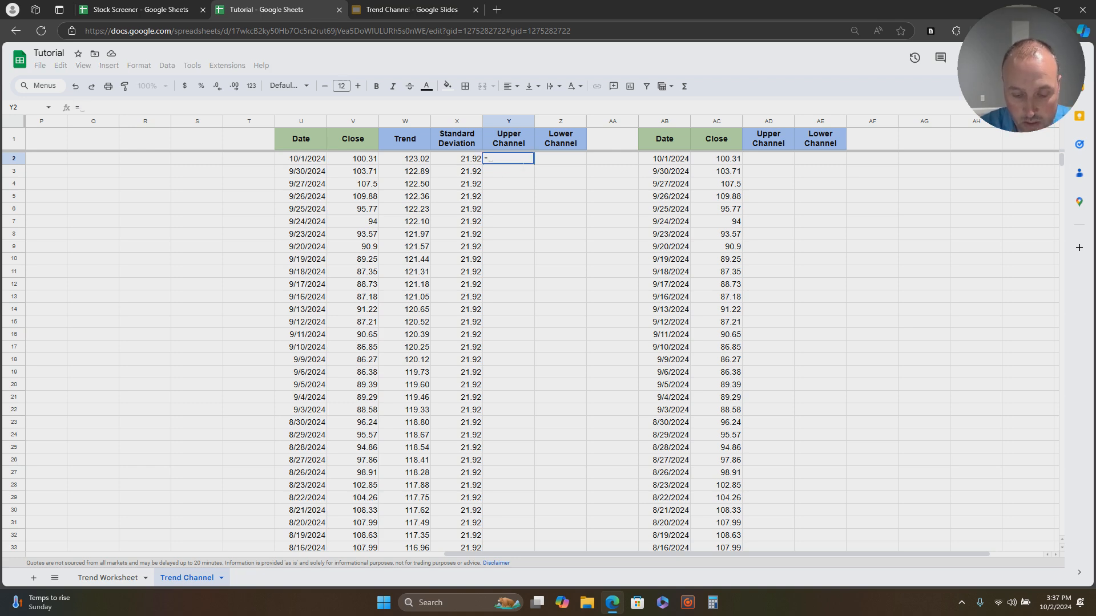
click(412, 162)
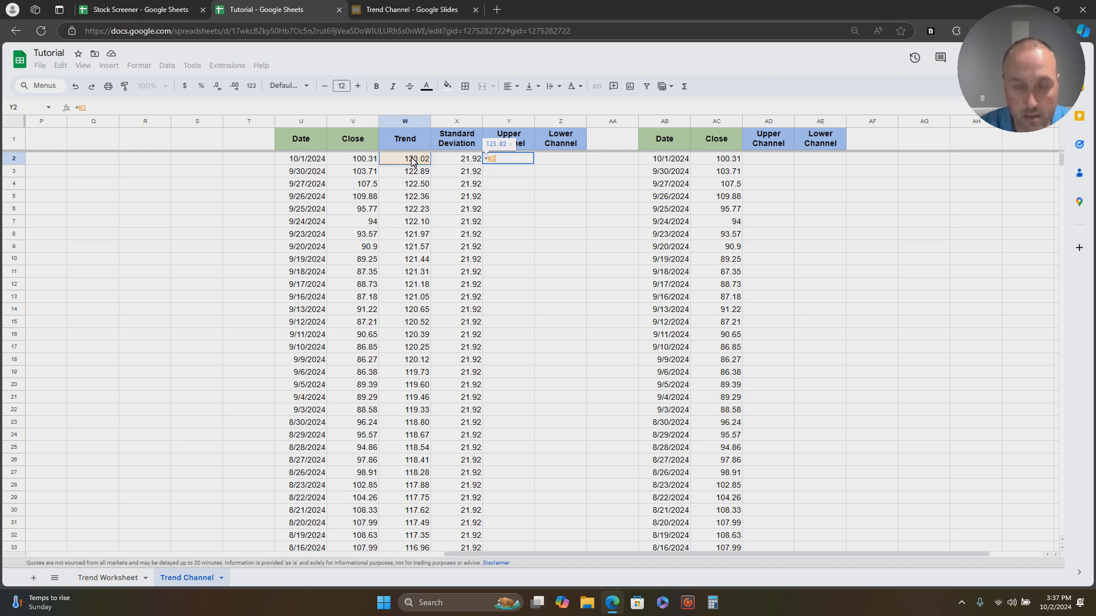
text(+)
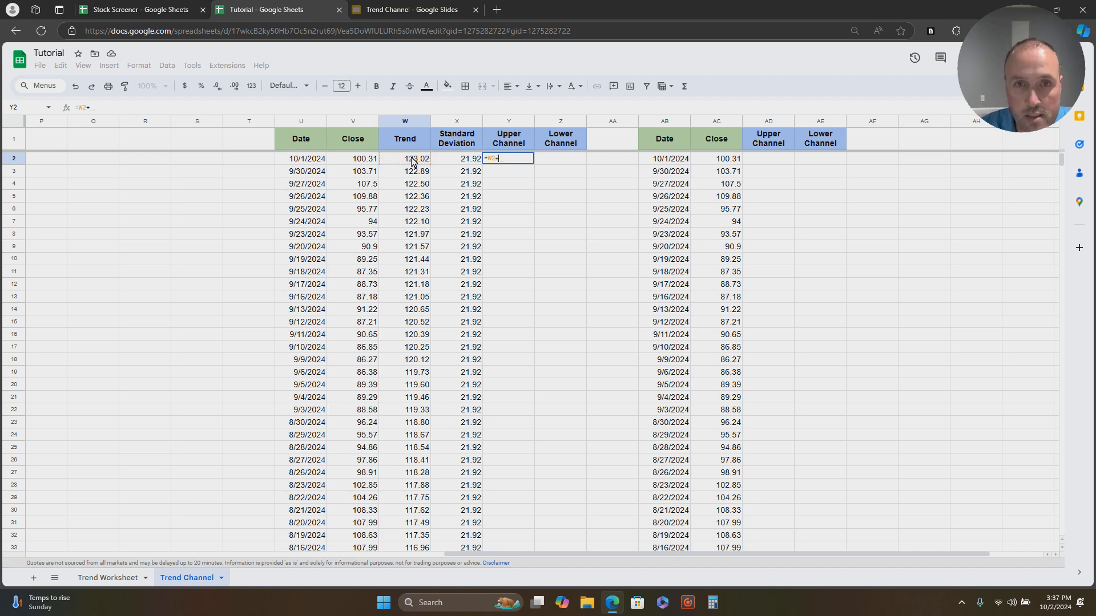
click(462, 163)
key(Return)
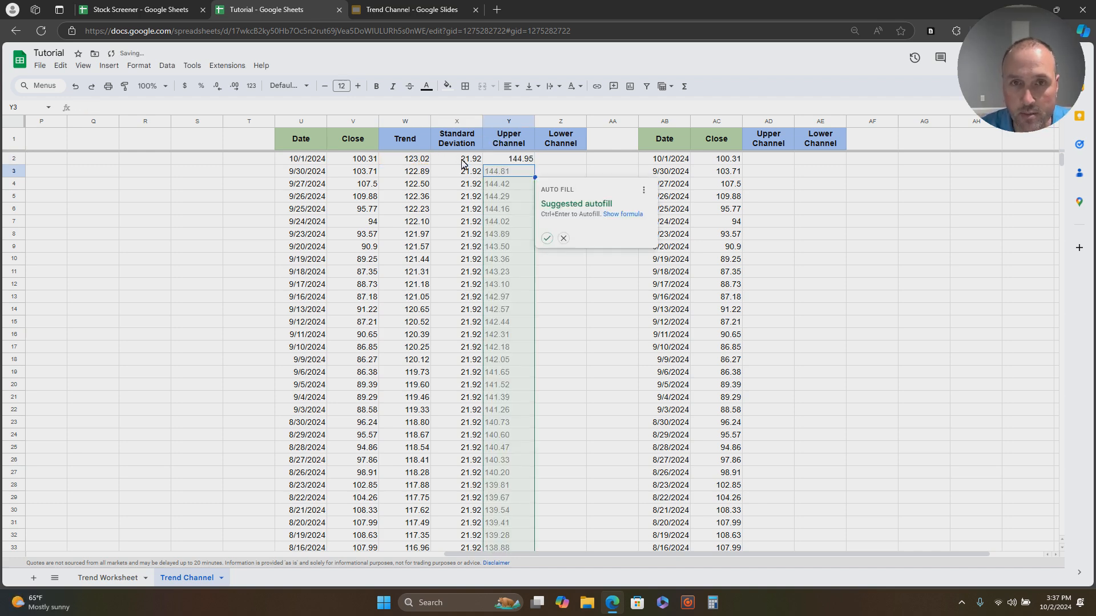
Enter the formula =W2-X2 in Z2 to calculate the lower channel
click(567, 161)
text(=)
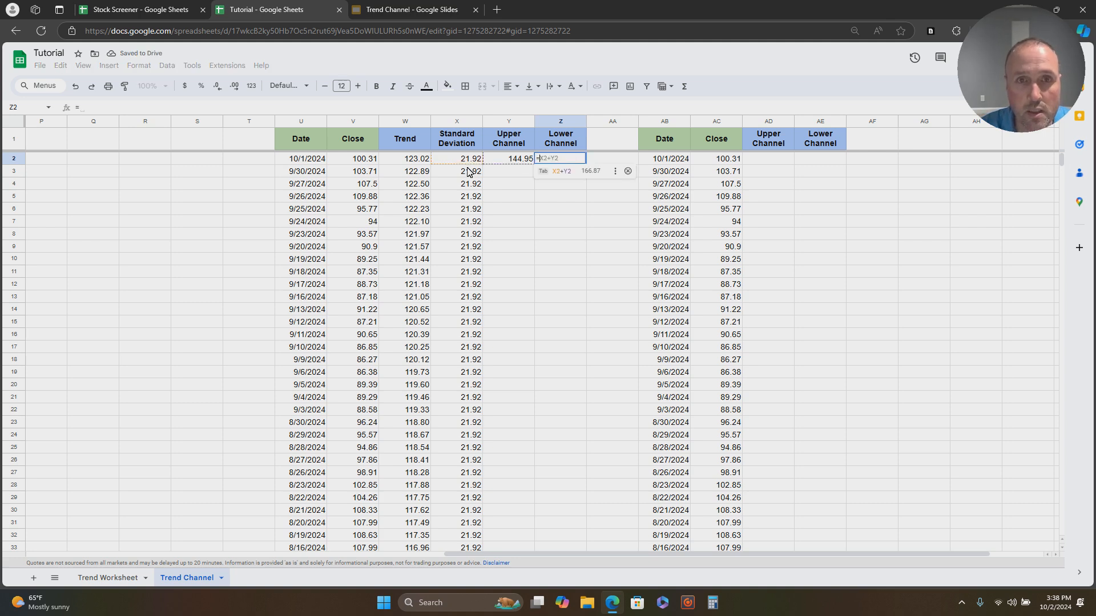
click(398, 163)
text(-)
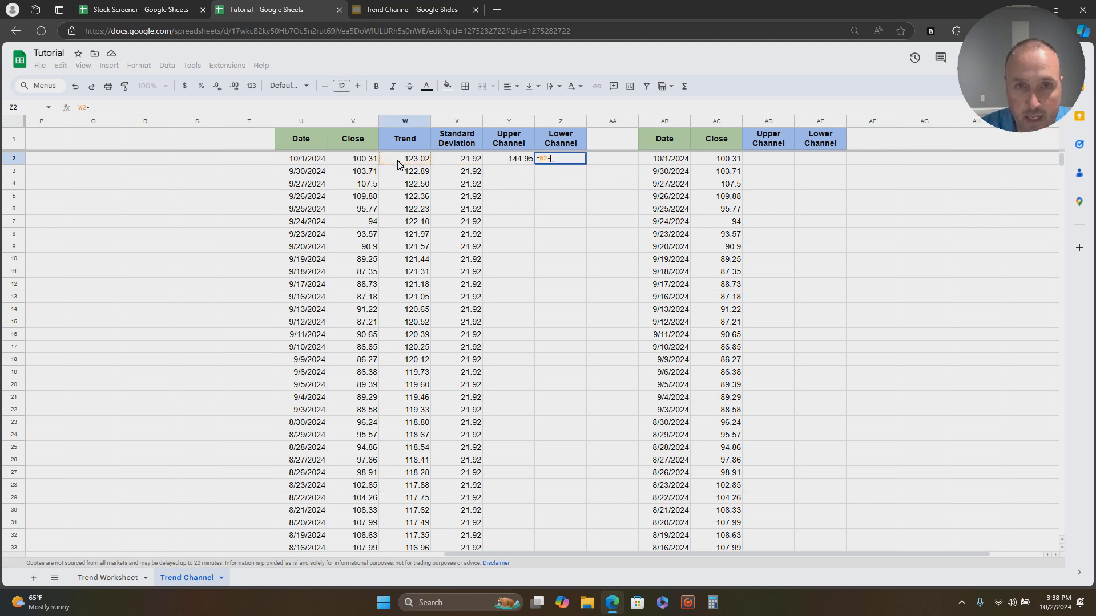
click(468, 163)
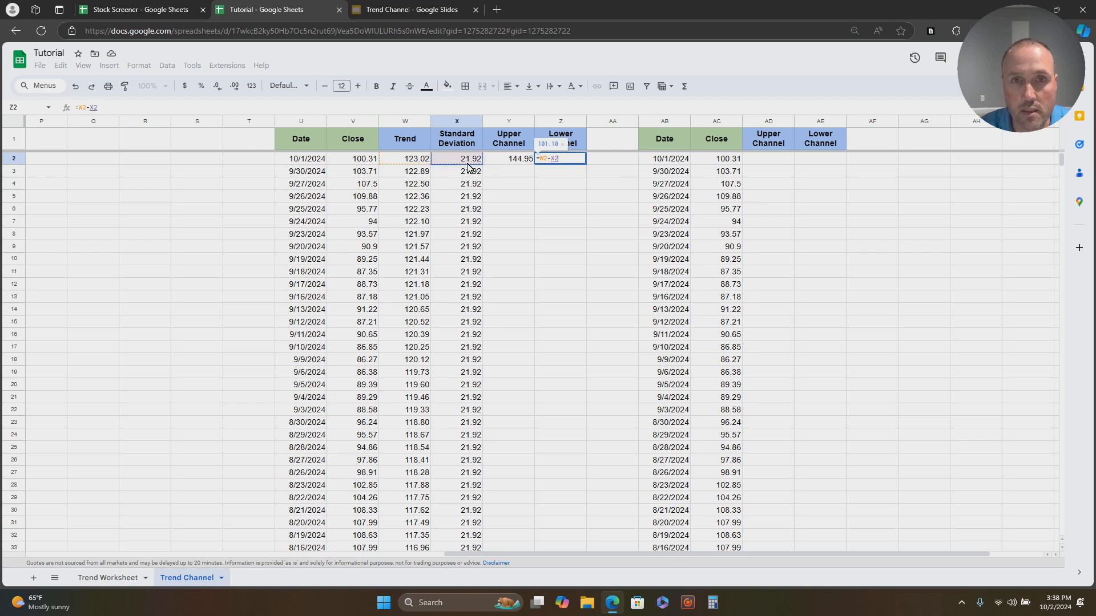
key(Return)
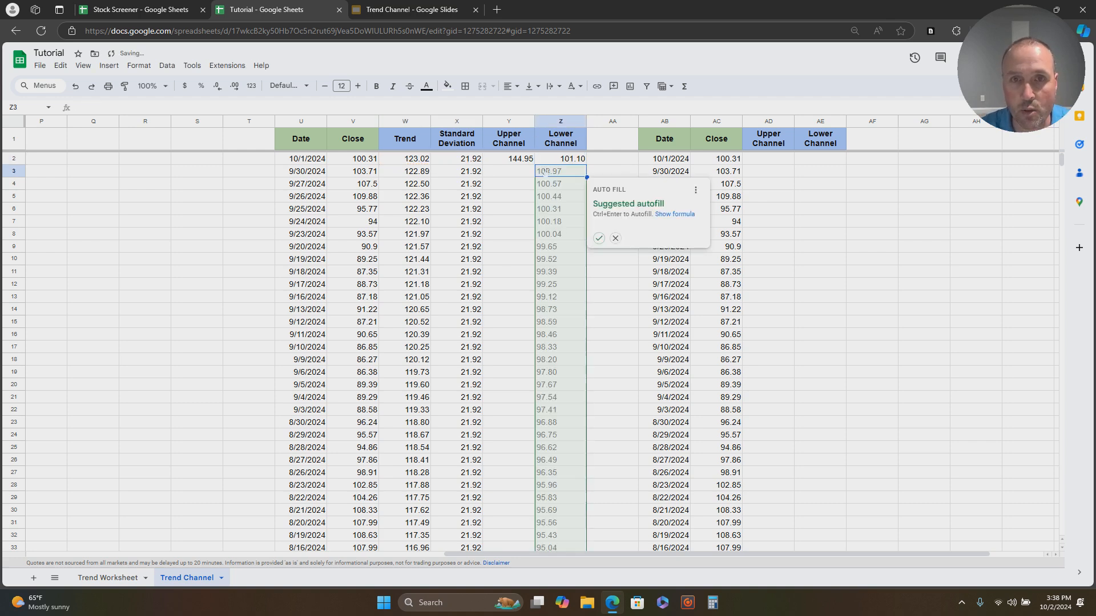
Fill the upper and lower channel formulas from Y2:Z2 down columns Y and Z to row 254
drag(521, 163, 541, 161)
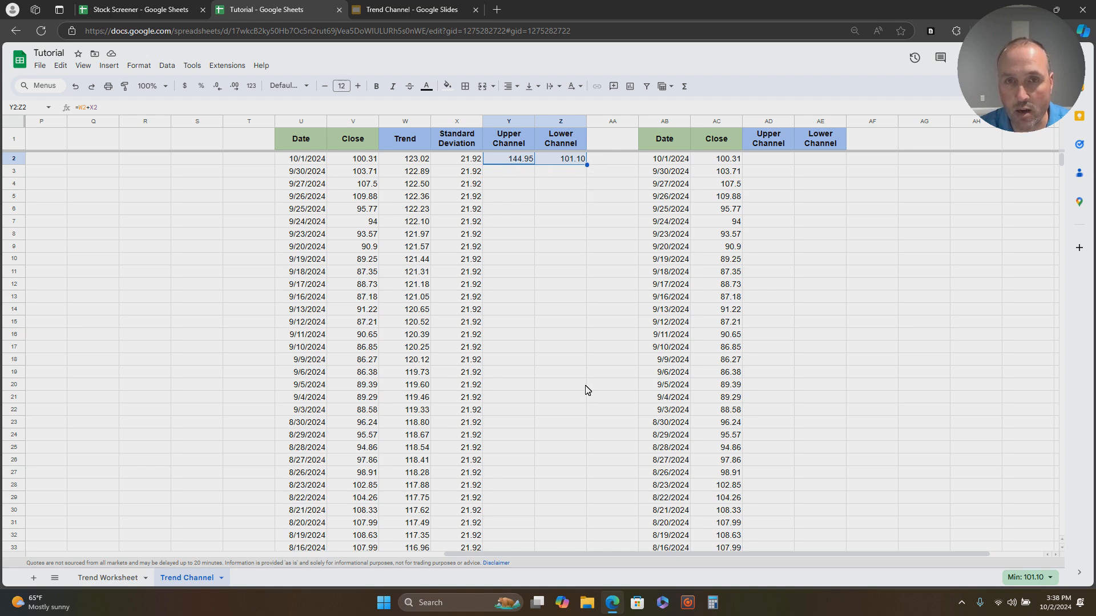
double_click(595, 173)
scroll(608, 400, down, 20)
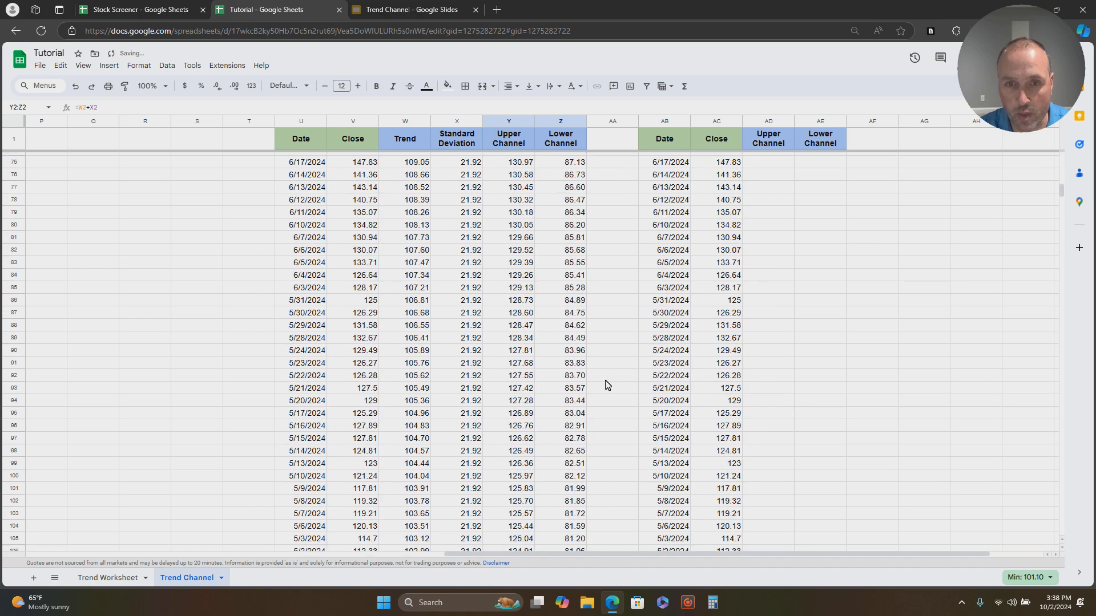
scroll(810, 337, up, 20)
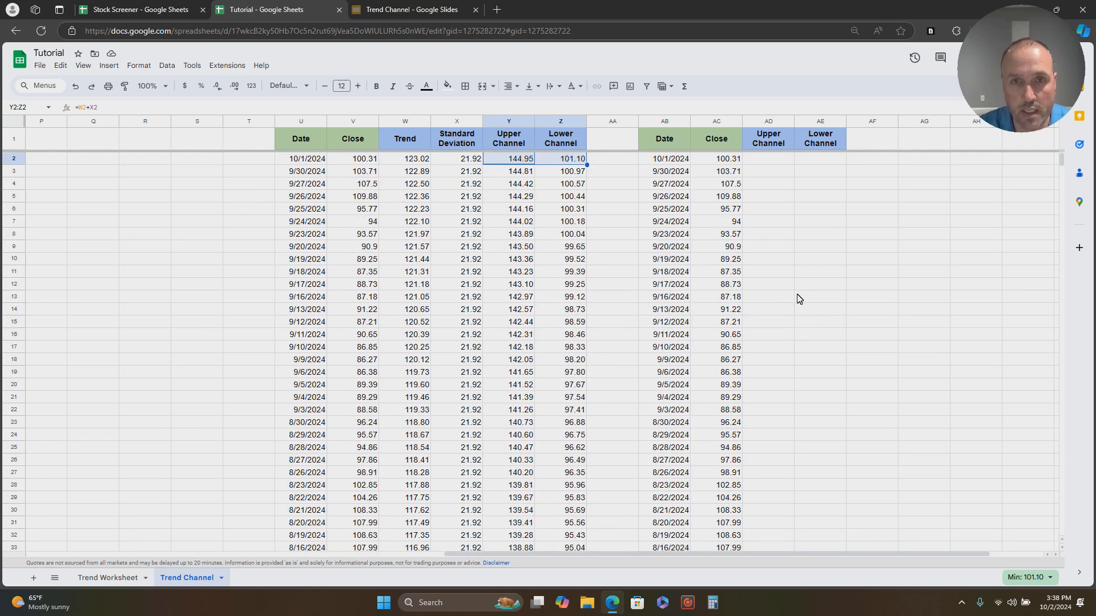
Link the second table's channel cells to the first table, with =Y2 in AD2 and =Z2 in AE2
click(790, 159)
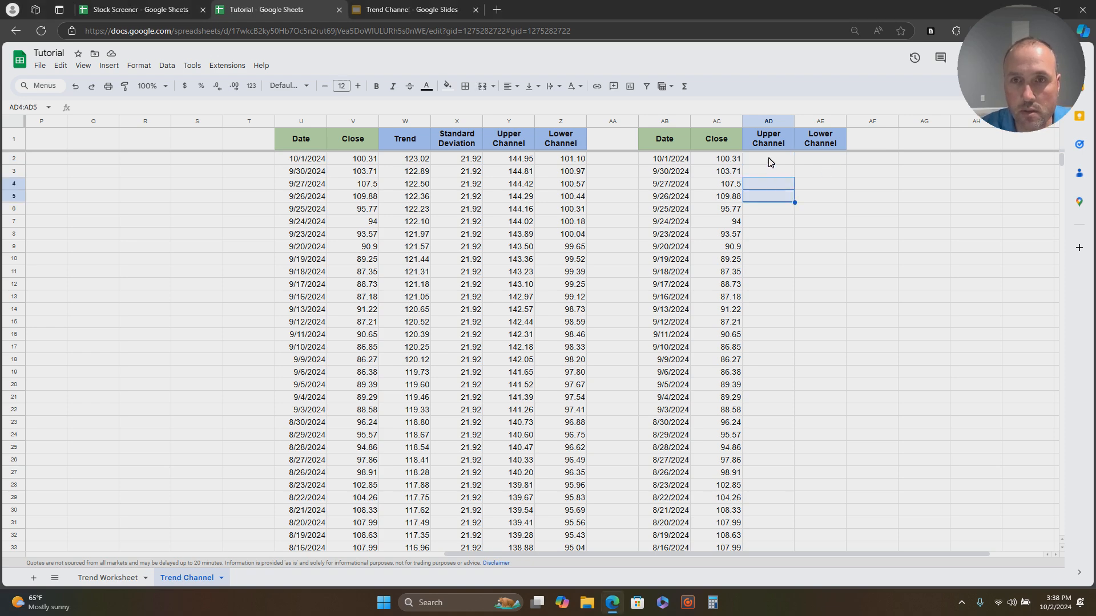
text(=)
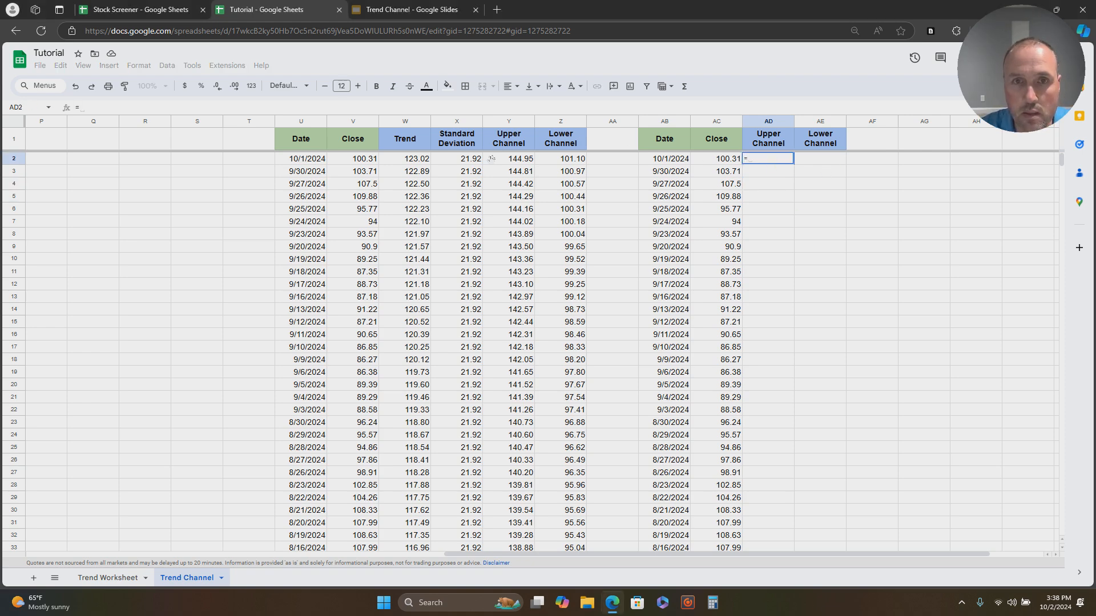
click(510, 164)
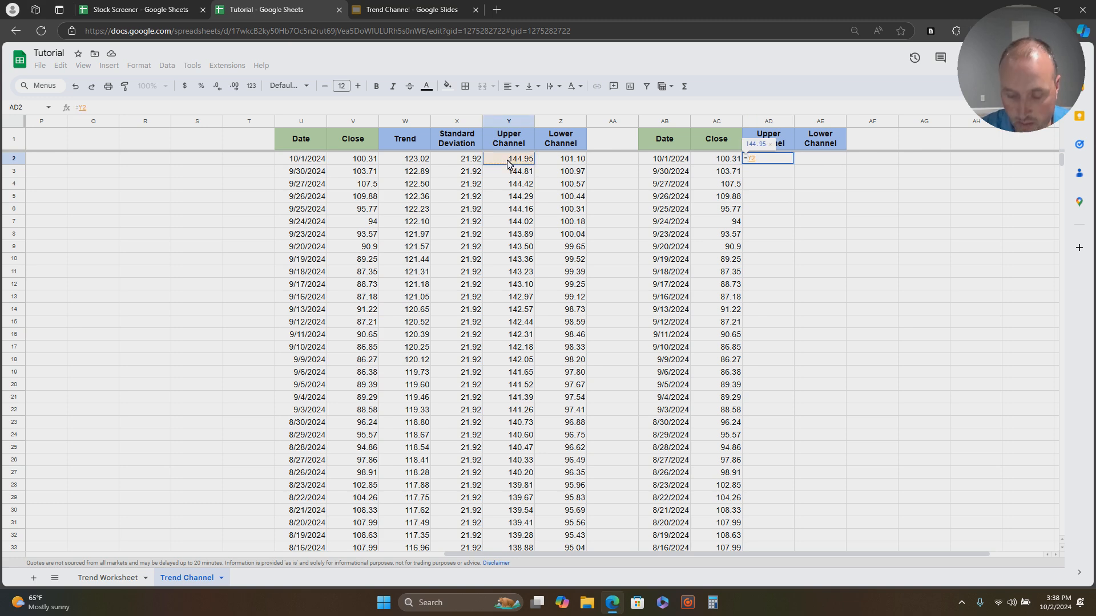
key(Return)
click(813, 167)
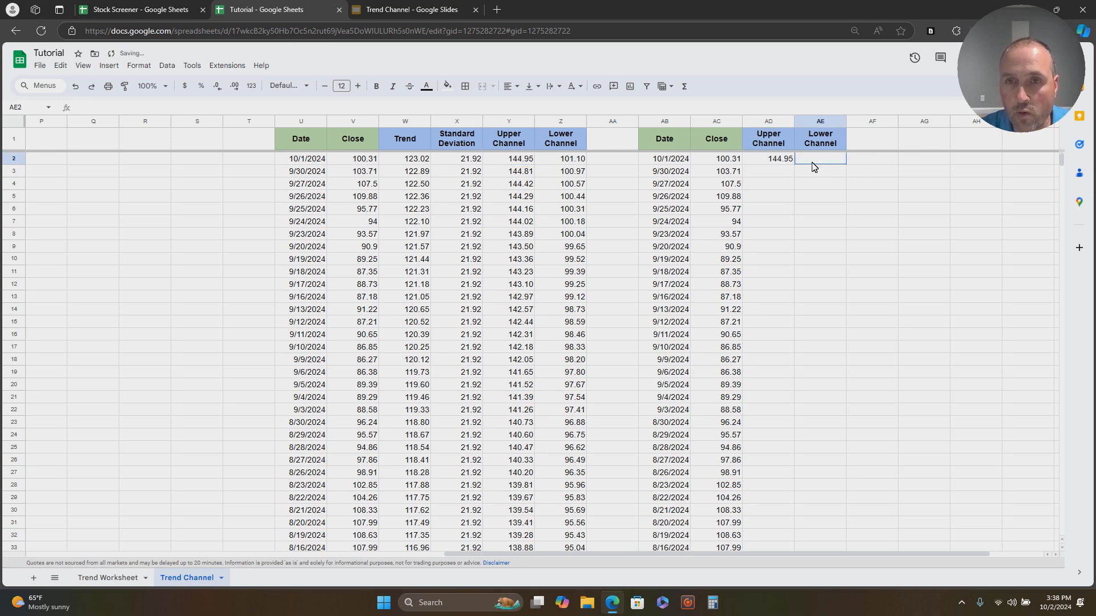
text(=)
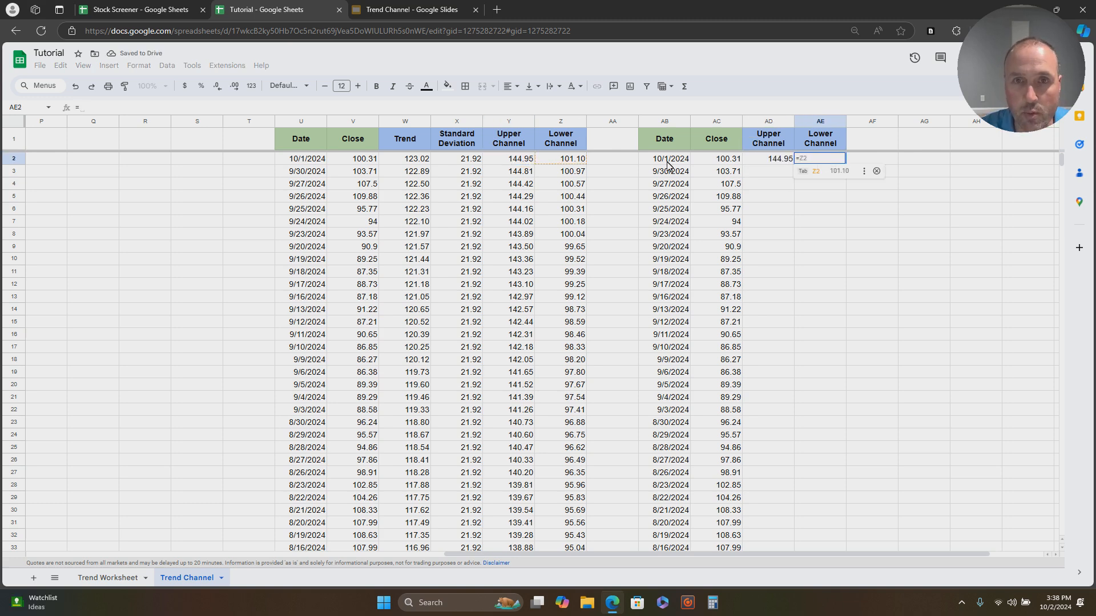
click(570, 162)
key(Return)
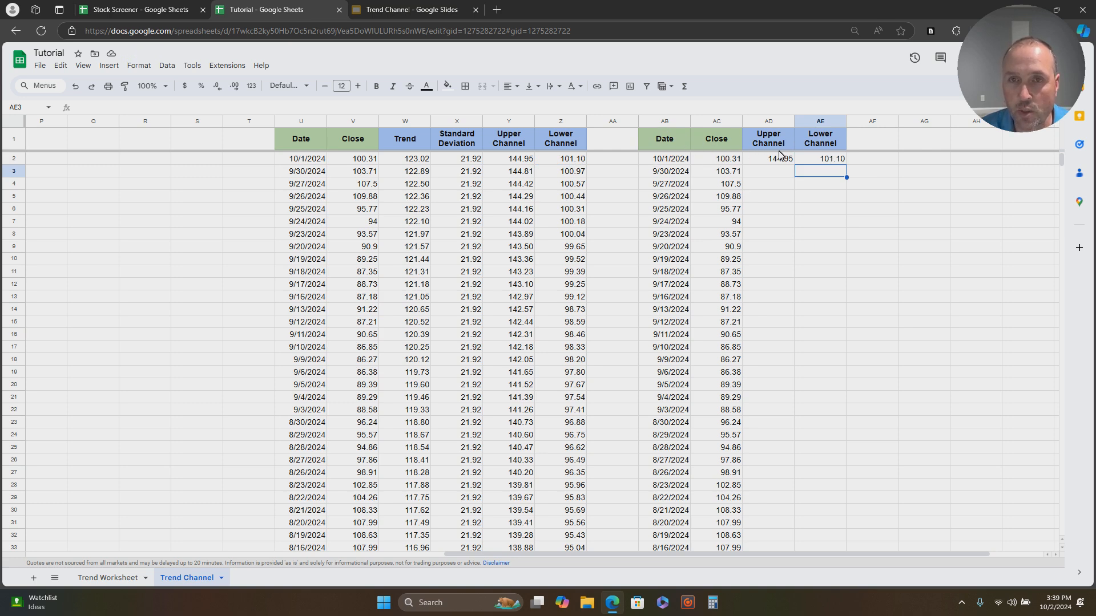
Fill the linked channel formulas from AD2:AE2 down columns AD and AE to row 254
drag(777, 161, 826, 160)
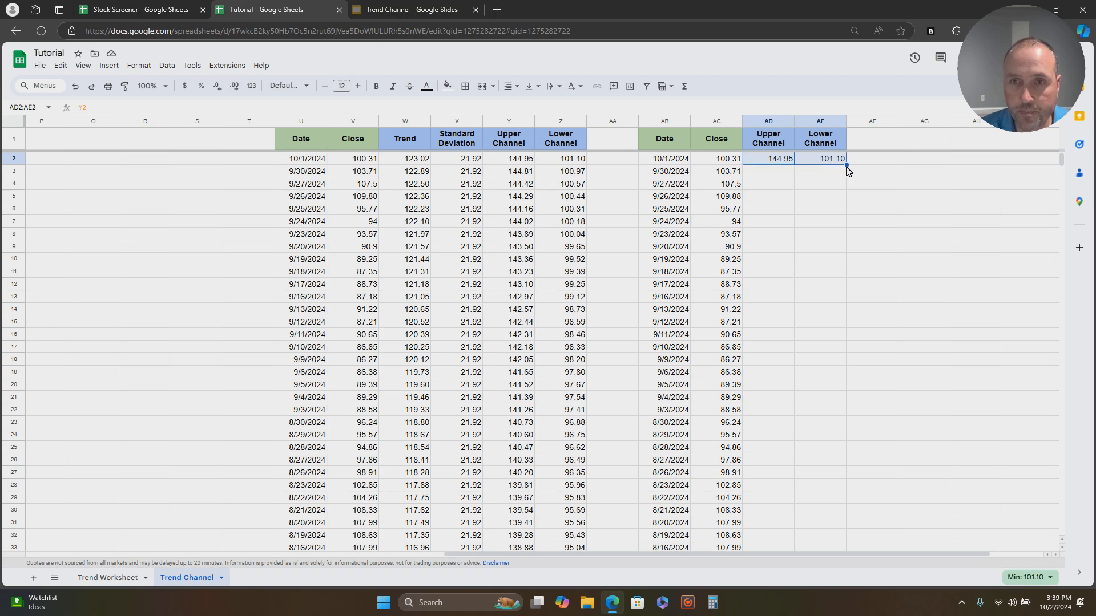
double_click(848, 166)
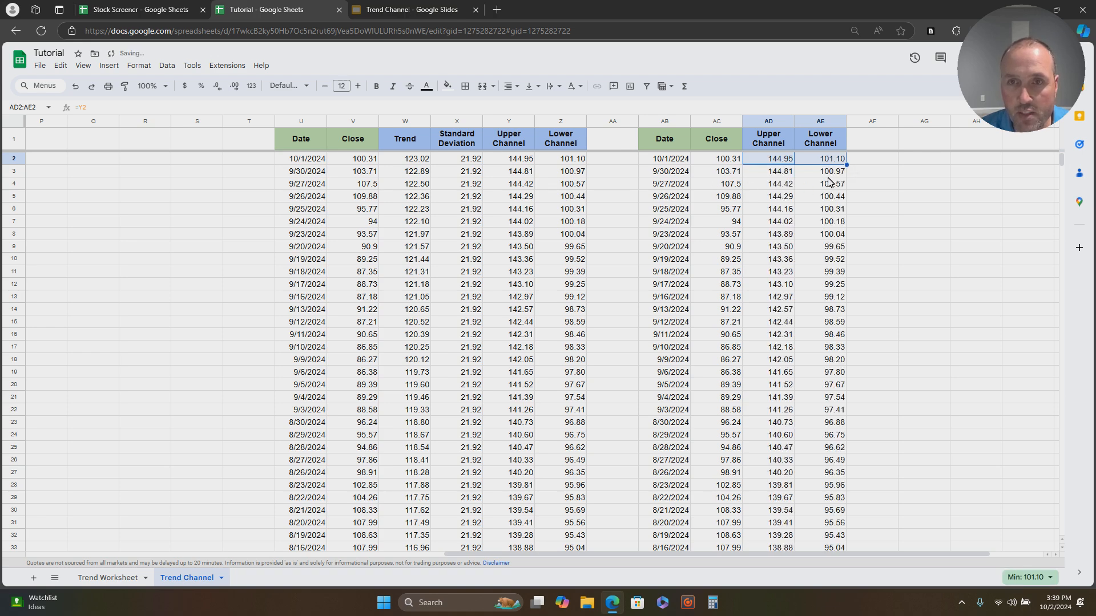
scroll(879, 323, down, 20)
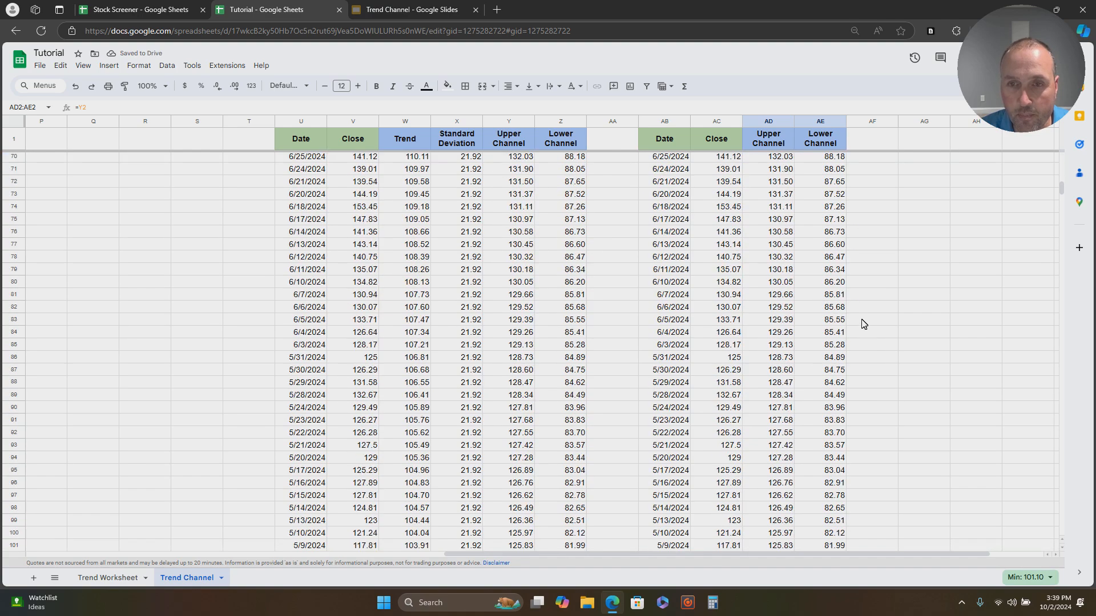
scroll(820, 378, up, 6)
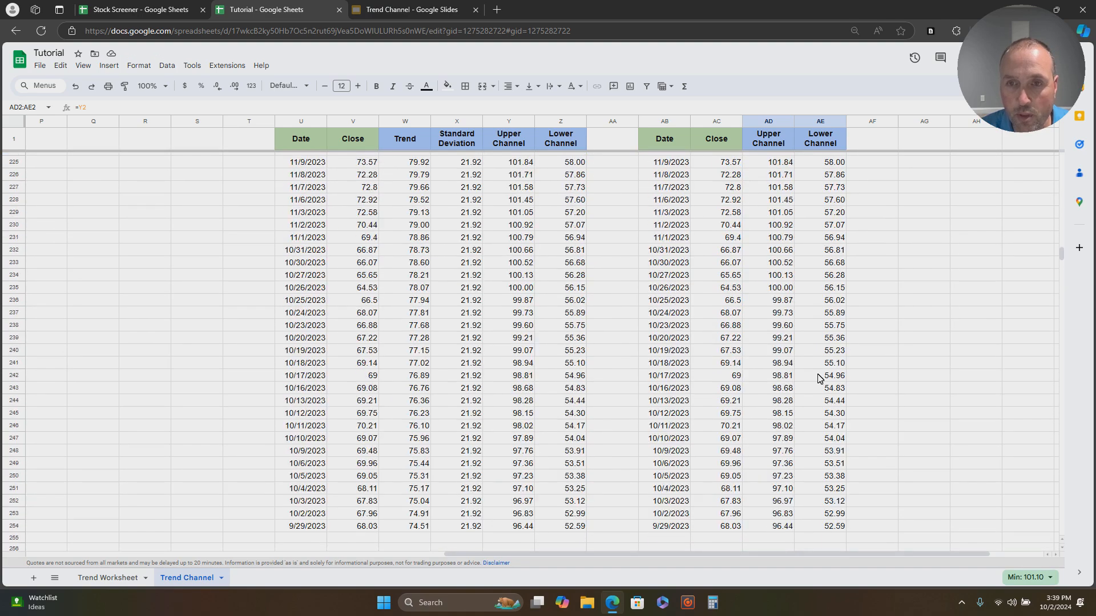
scroll(960, 393, up, 20)
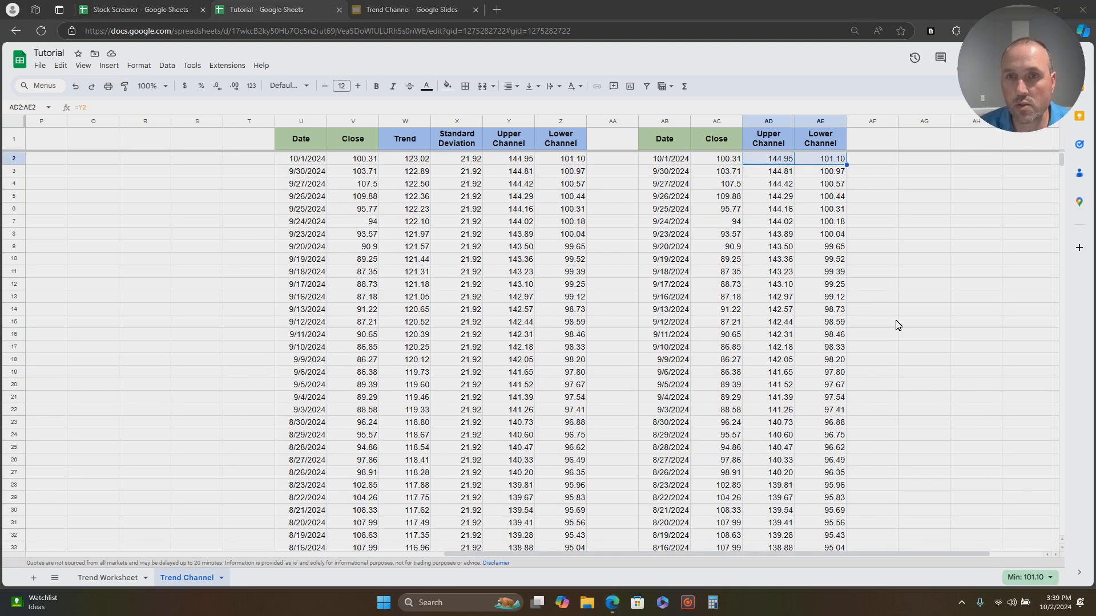
Insert a chart from the Date, Close, Upper Channel and Lower Channel data in columns AB to AE
drag(666, 126, 824, 125)
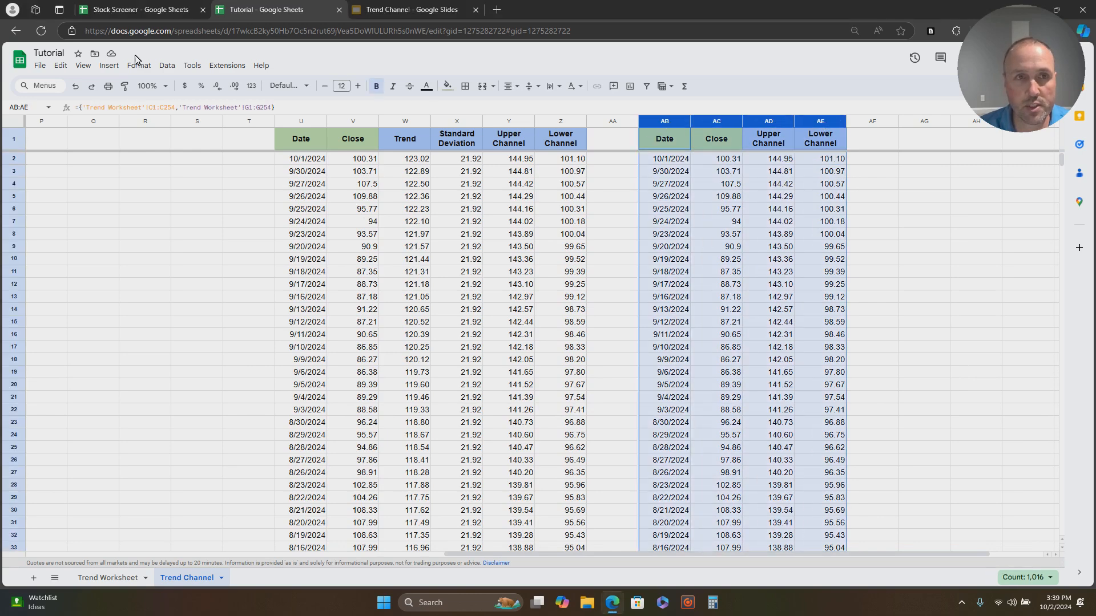
click(104, 68)
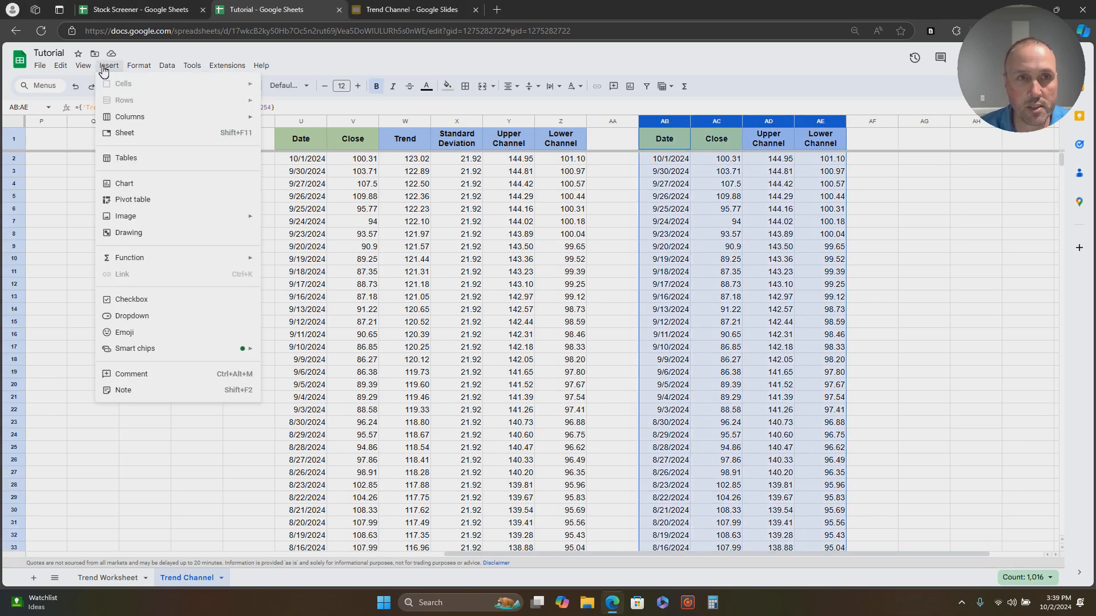
click(130, 184)
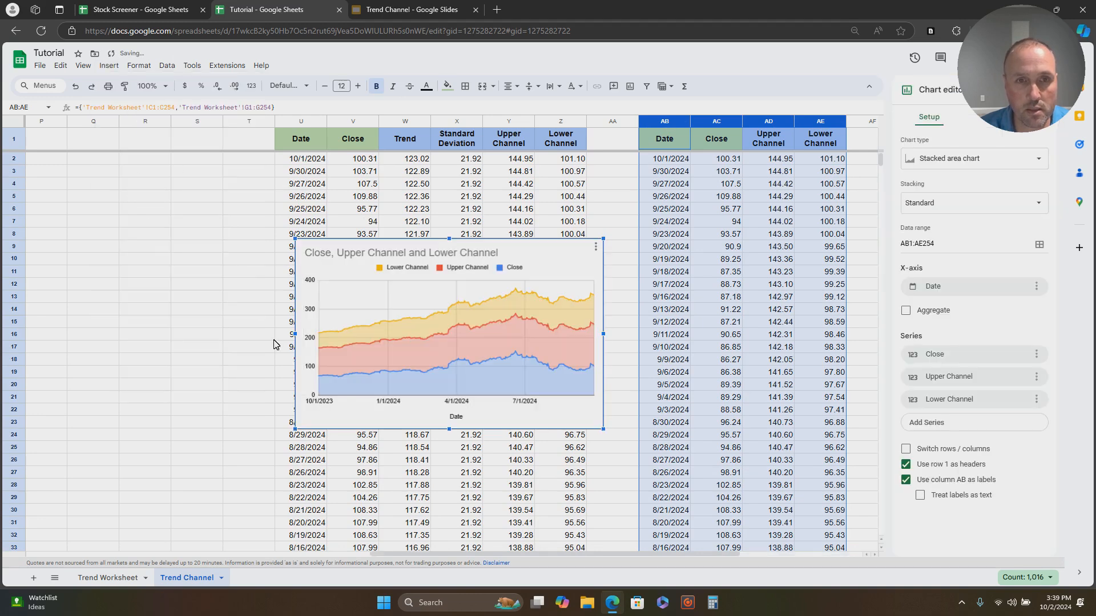
Move the chart to the empty area starting at column D and enlarge it to span about columns D to S and rows 2 to 30
drag(415, 361, 78, 347)
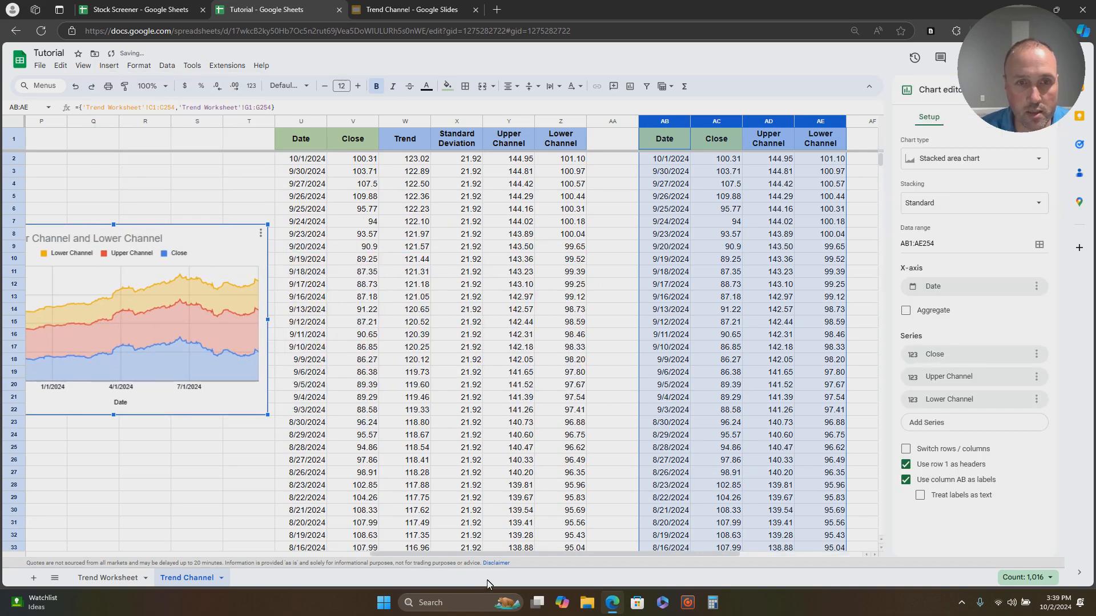
drag(453, 553, 162, 554)
drag(683, 374, 121, 378)
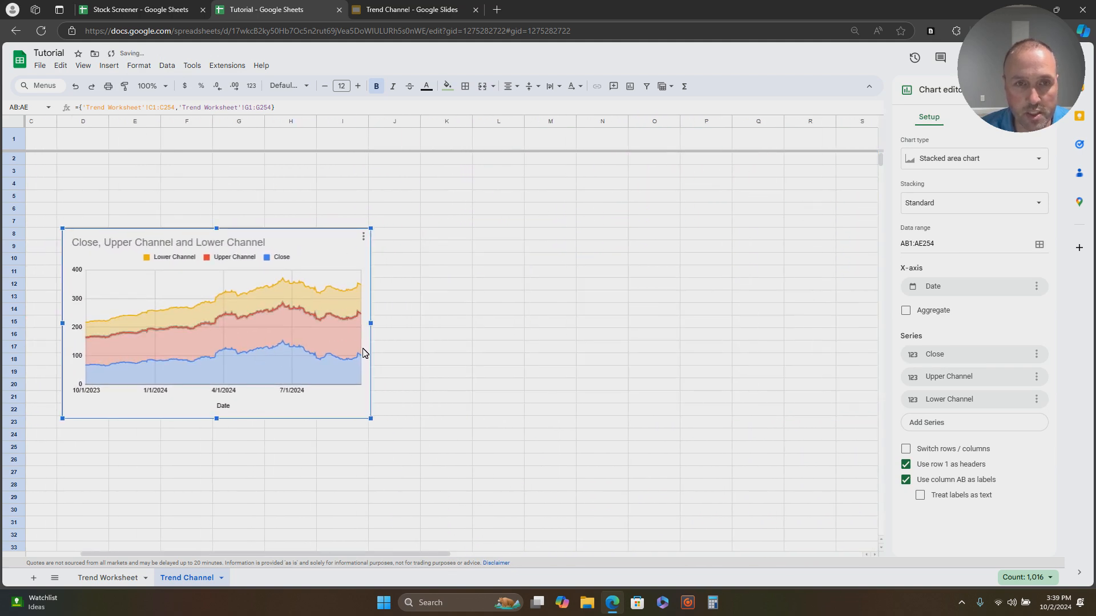
drag(376, 327, 872, 317)
drag(469, 423, 463, 505)
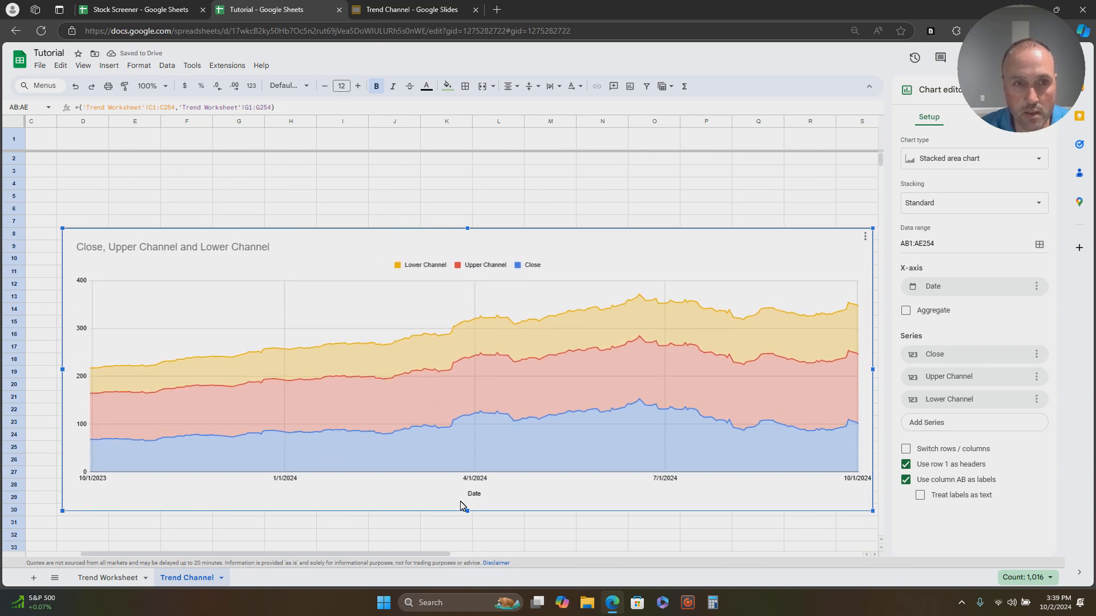
drag(467, 228, 471, 161)
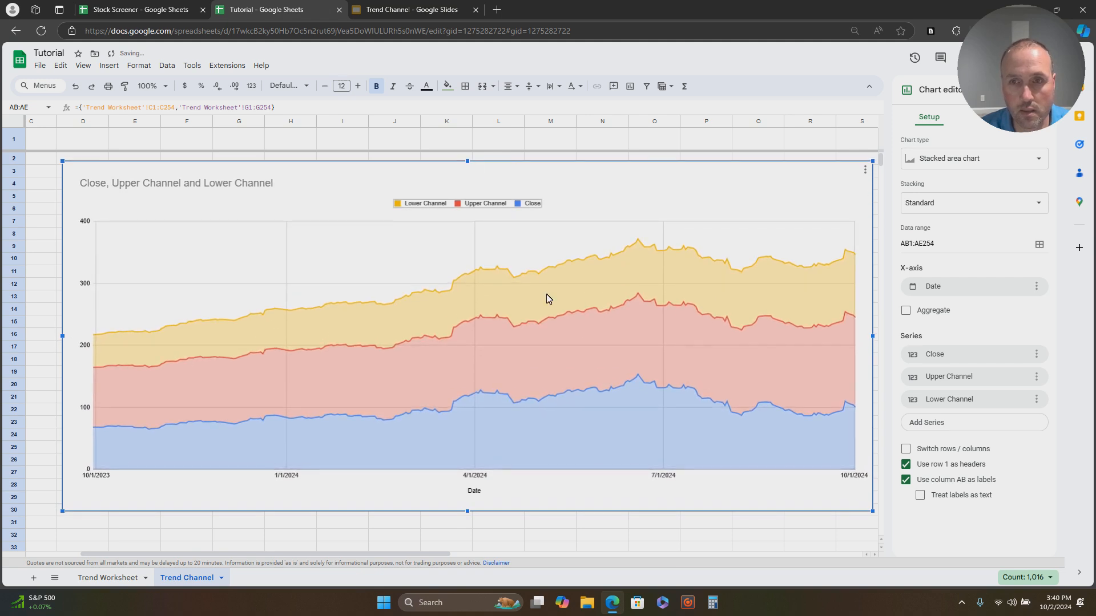
Try reversing the axis order of the chart's horizontal date axis, and restore the original order
click(630, 477)
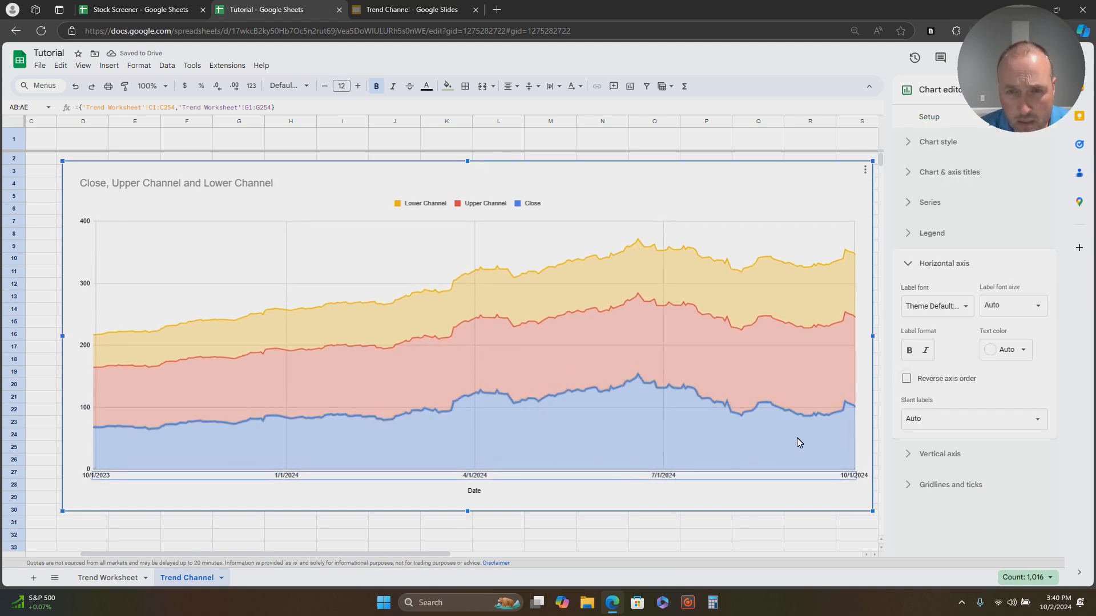
click(907, 380)
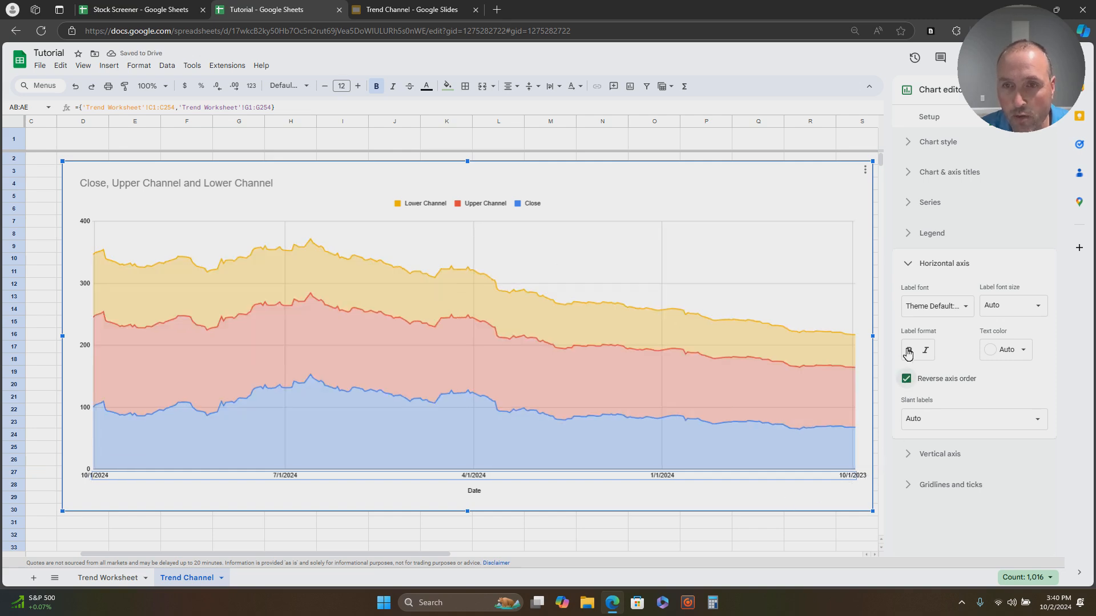
click(906, 379)
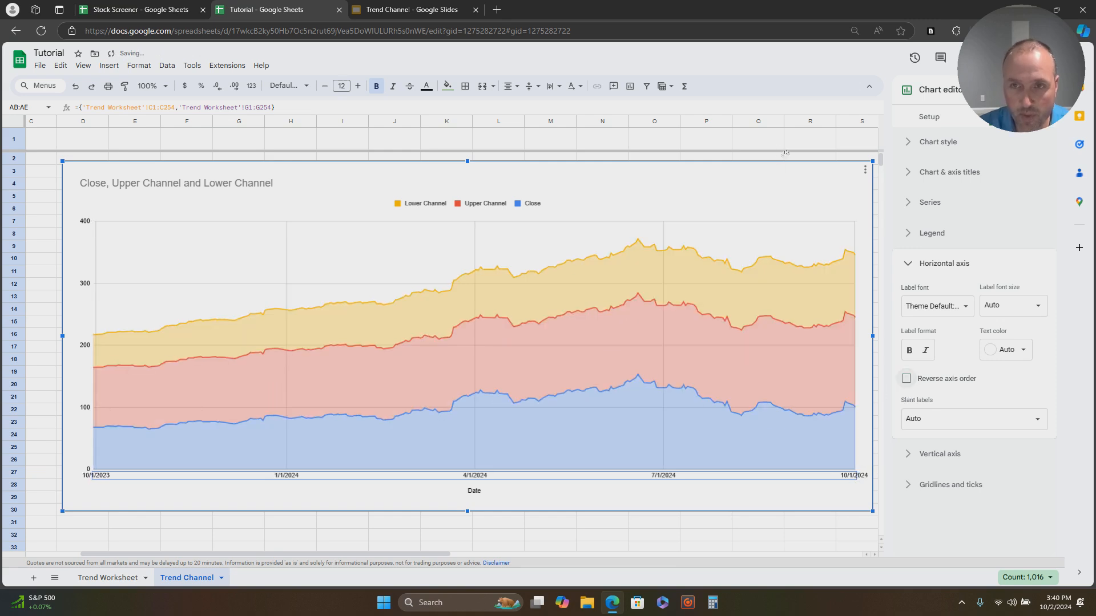
Change the chart type from stacked area to a line chart
click(939, 121)
click(969, 165)
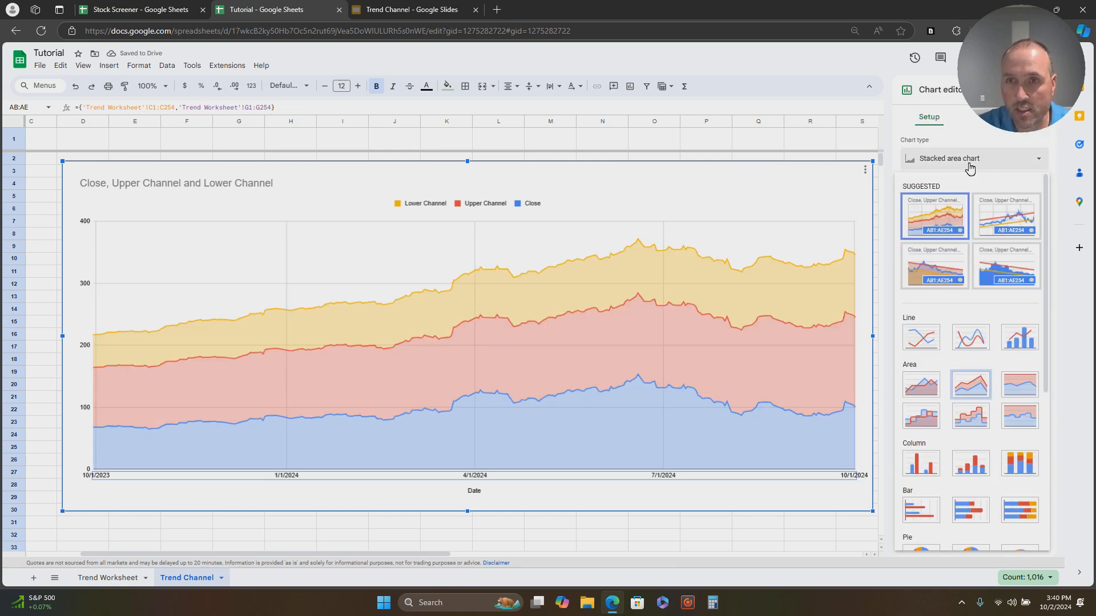
click(920, 339)
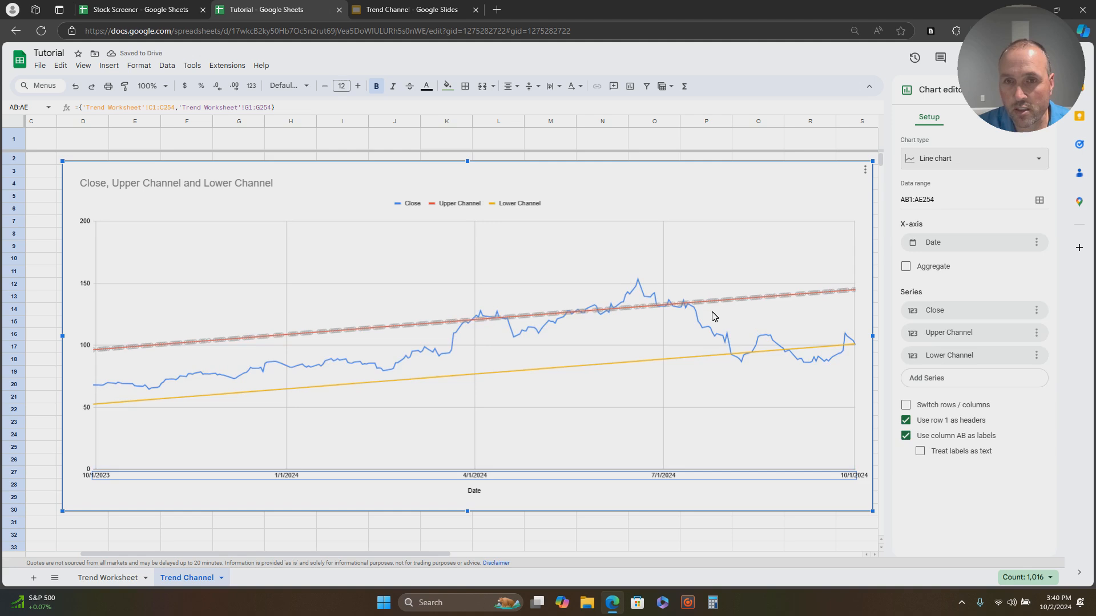
Recolor the Upper Channel series line to dark yellow so that it closely matches the Lower Channel line
click(759, 302)
click(759, 302)
click(904, 116)
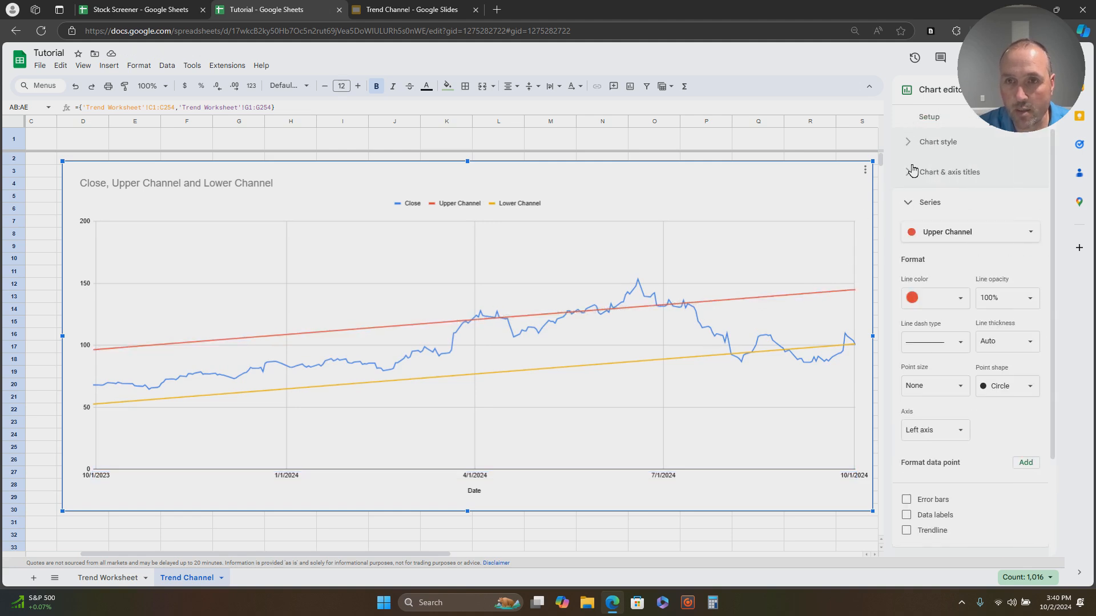
click(956, 306)
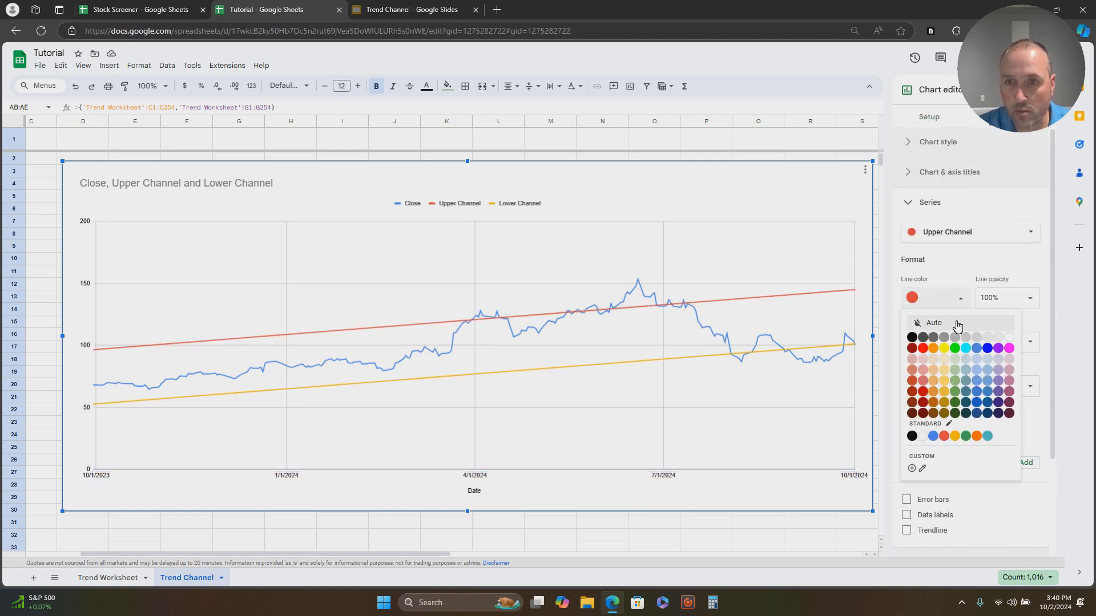
click(944, 370)
click(961, 300)
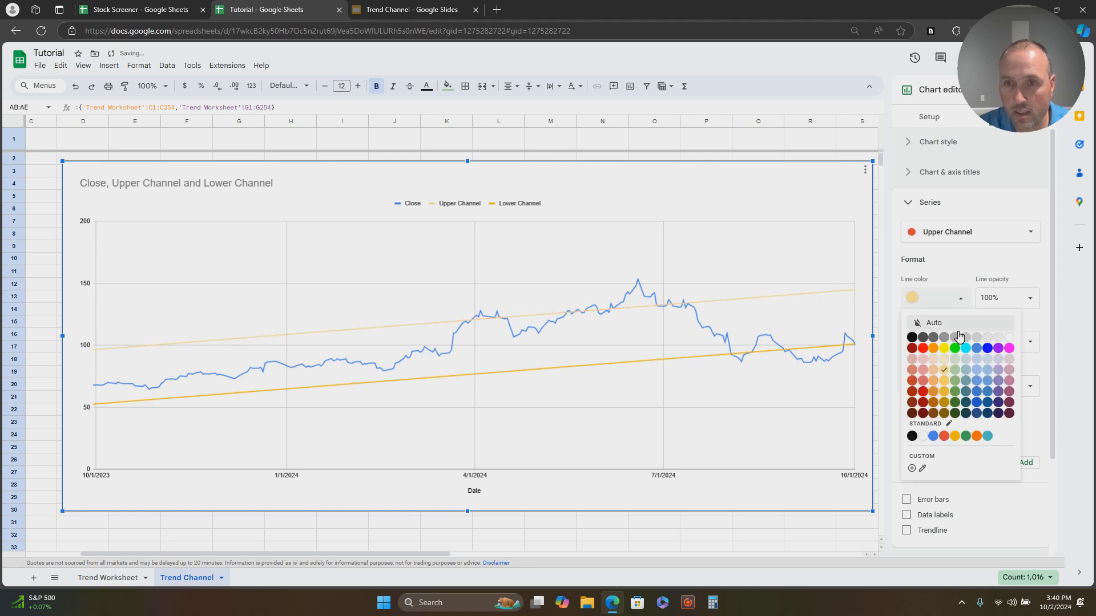
click(951, 382)
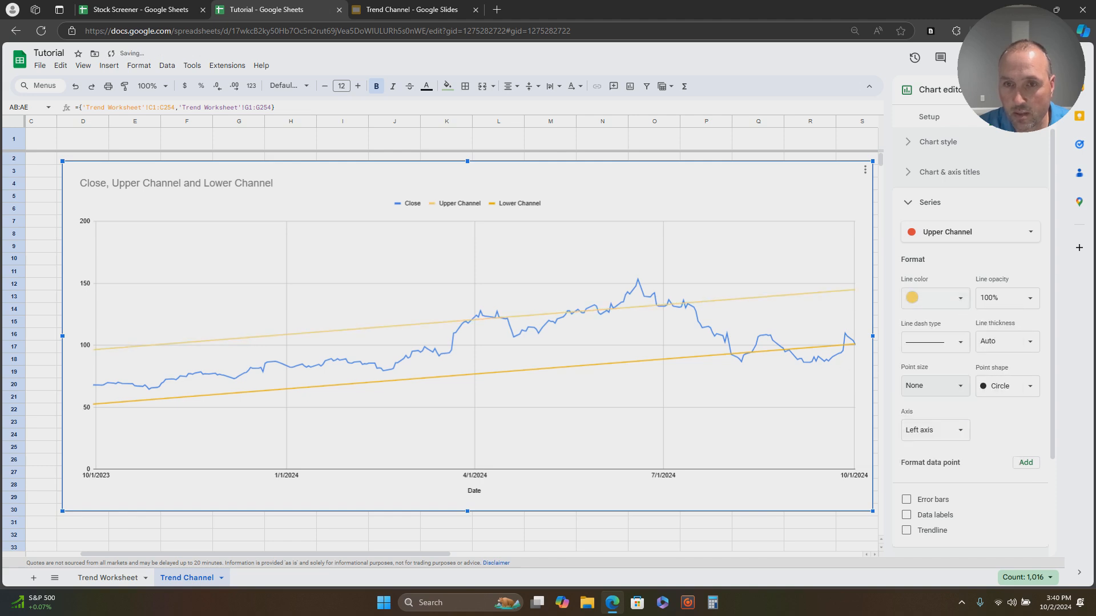
click(956, 300)
click(947, 394)
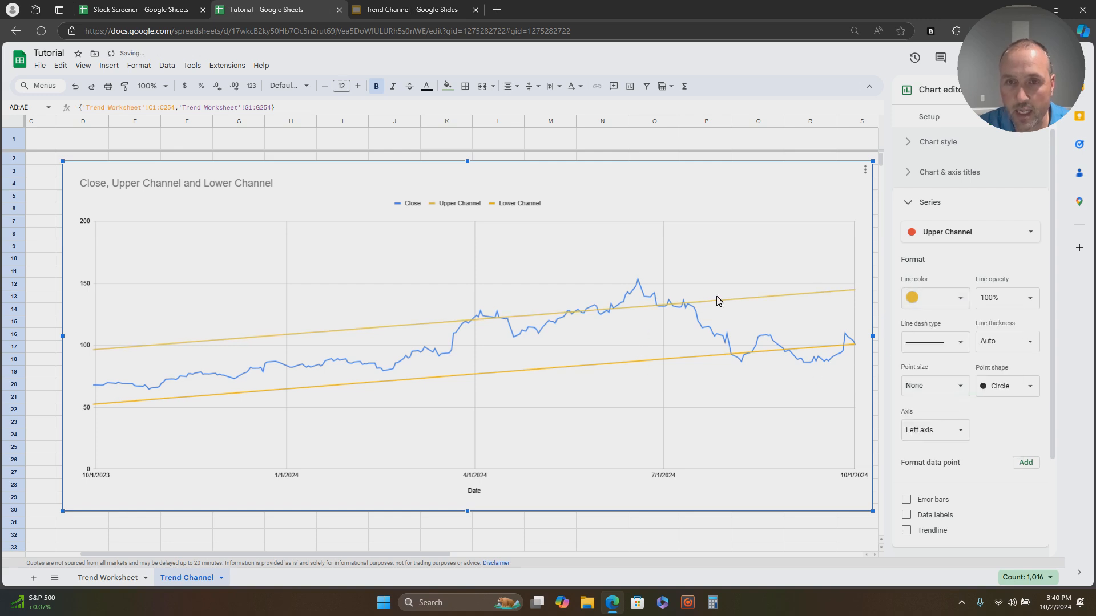
Replace the chart title with "Trend Channel"
click(664, 404)
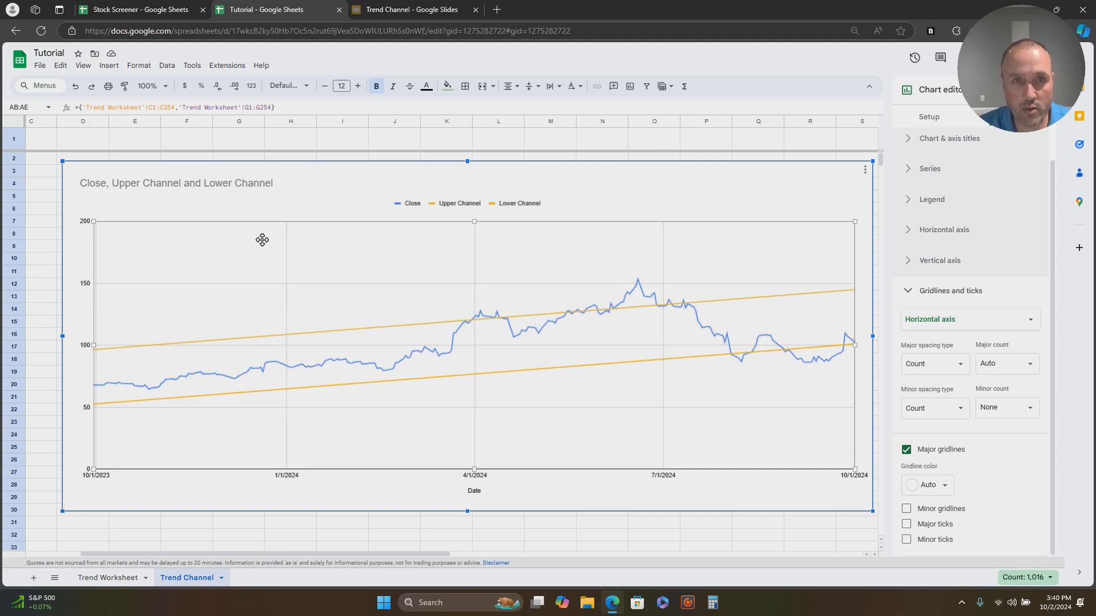
double_click(215, 185)
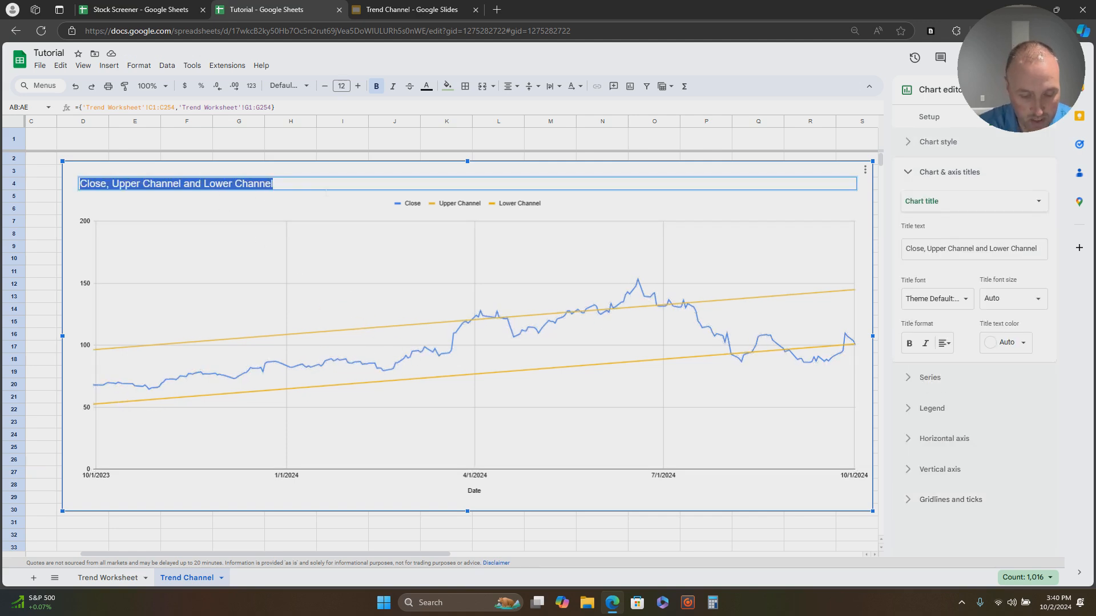
text(TRe)
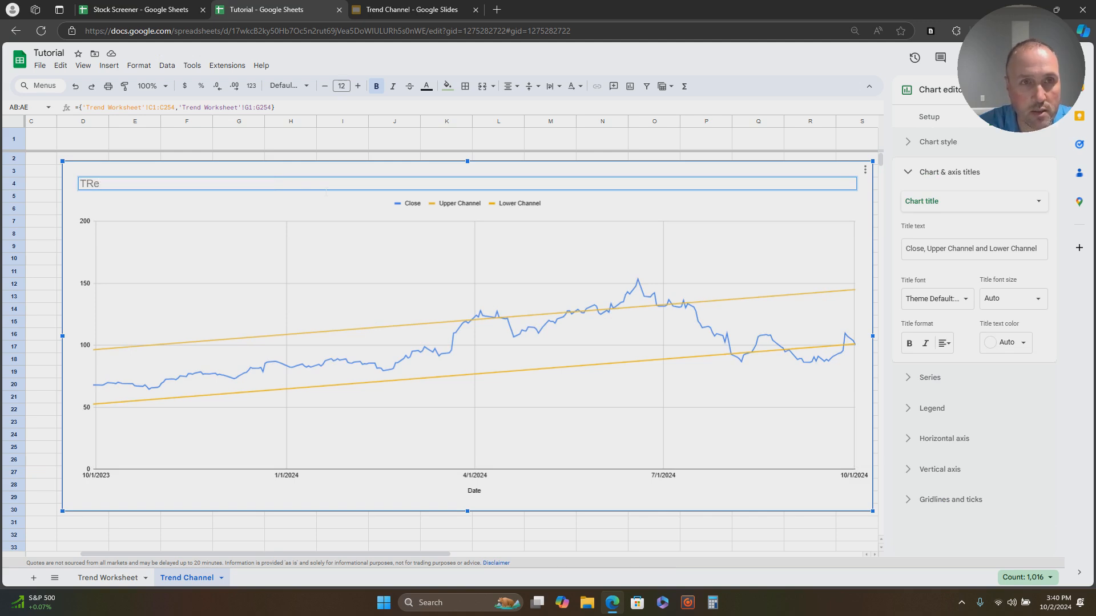
text(nd Channel)
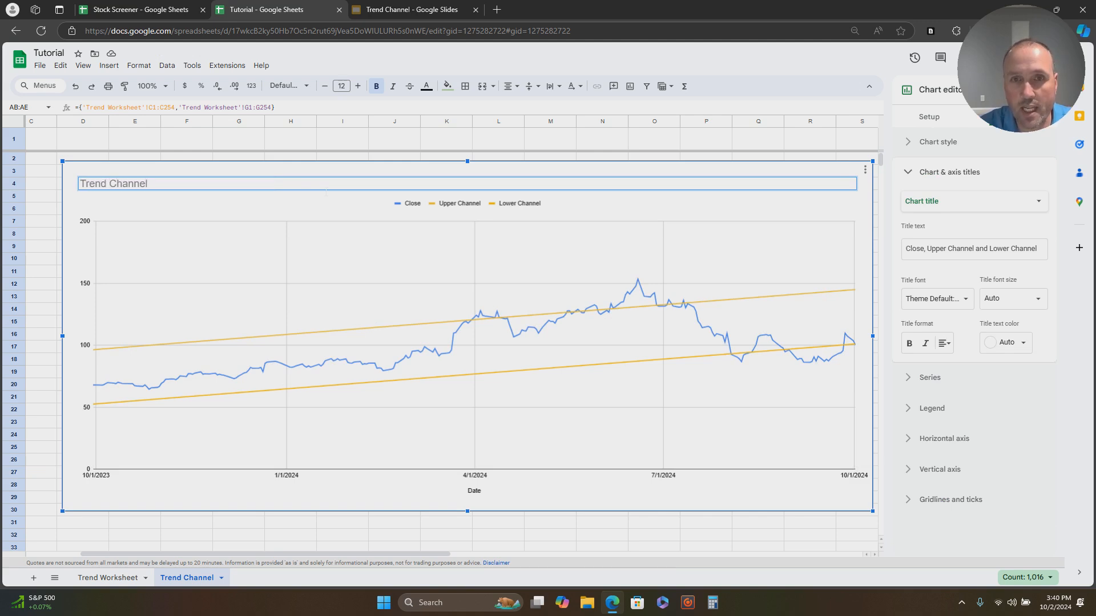
click(326, 286)
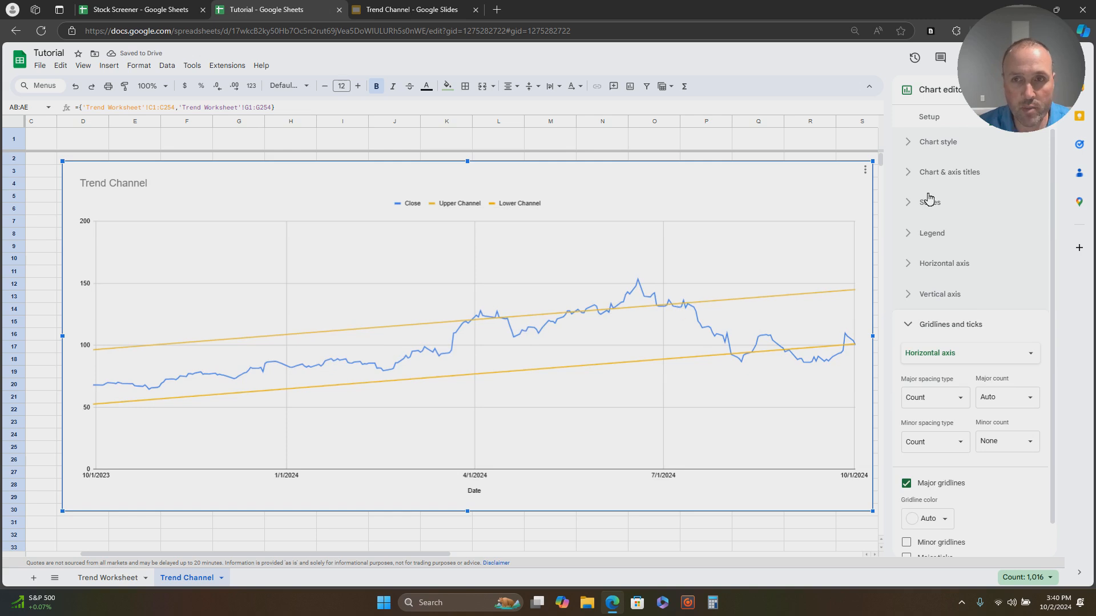
Try a black background color for the chart, and restore the white background
click(938, 141)
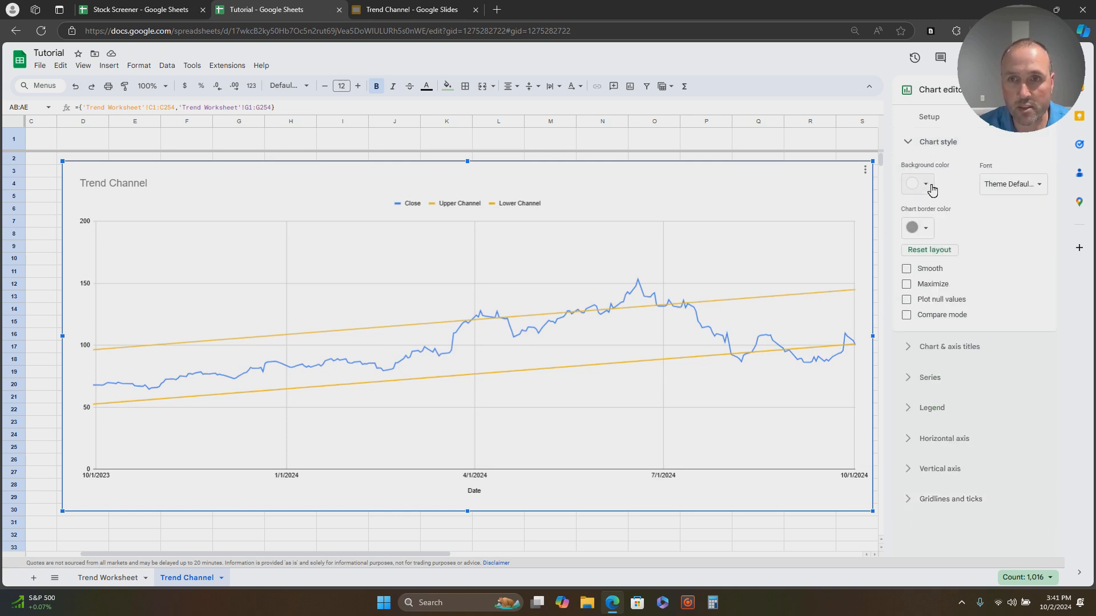
click(926, 185)
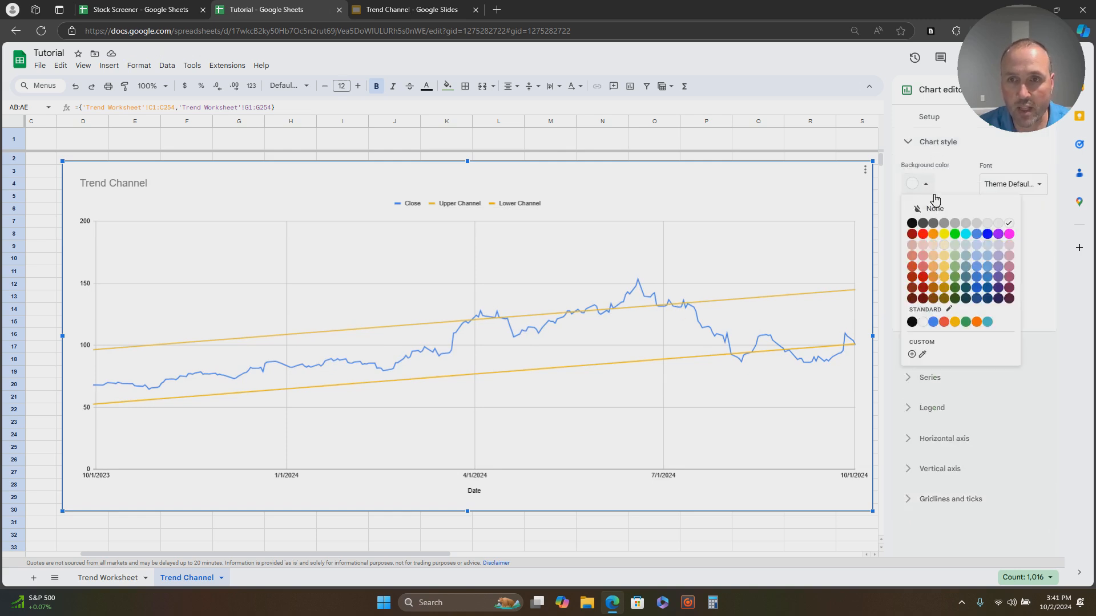
click(913, 223)
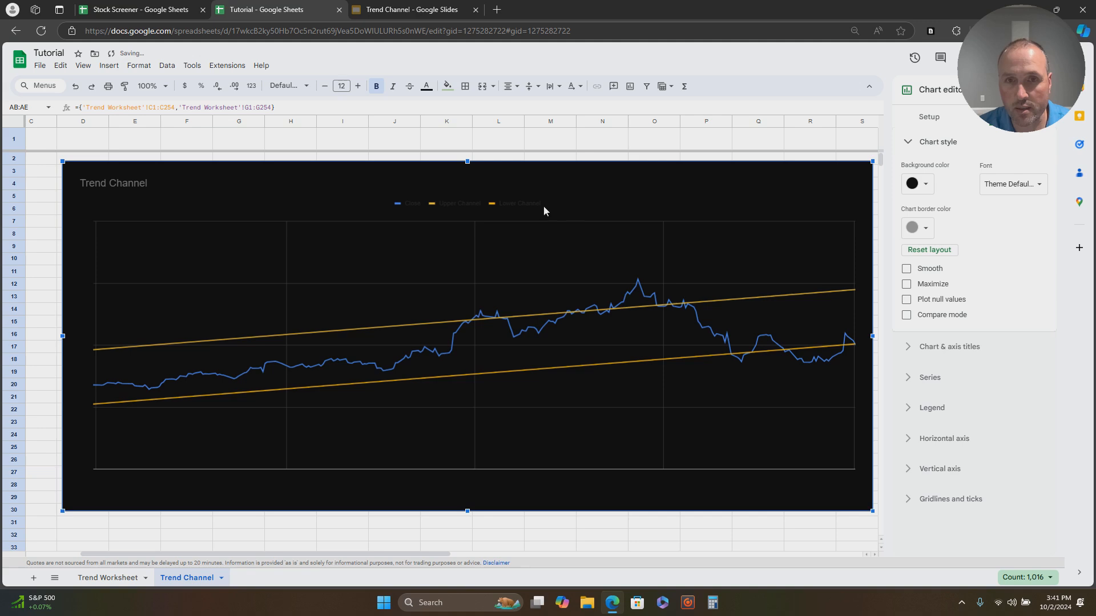
click(926, 184)
click(1010, 224)
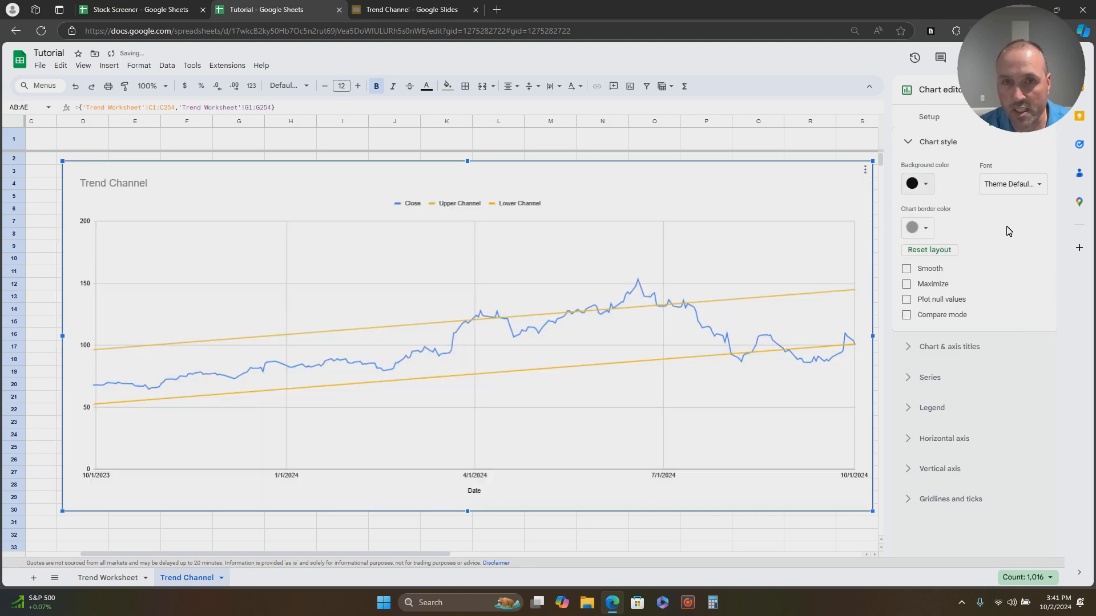